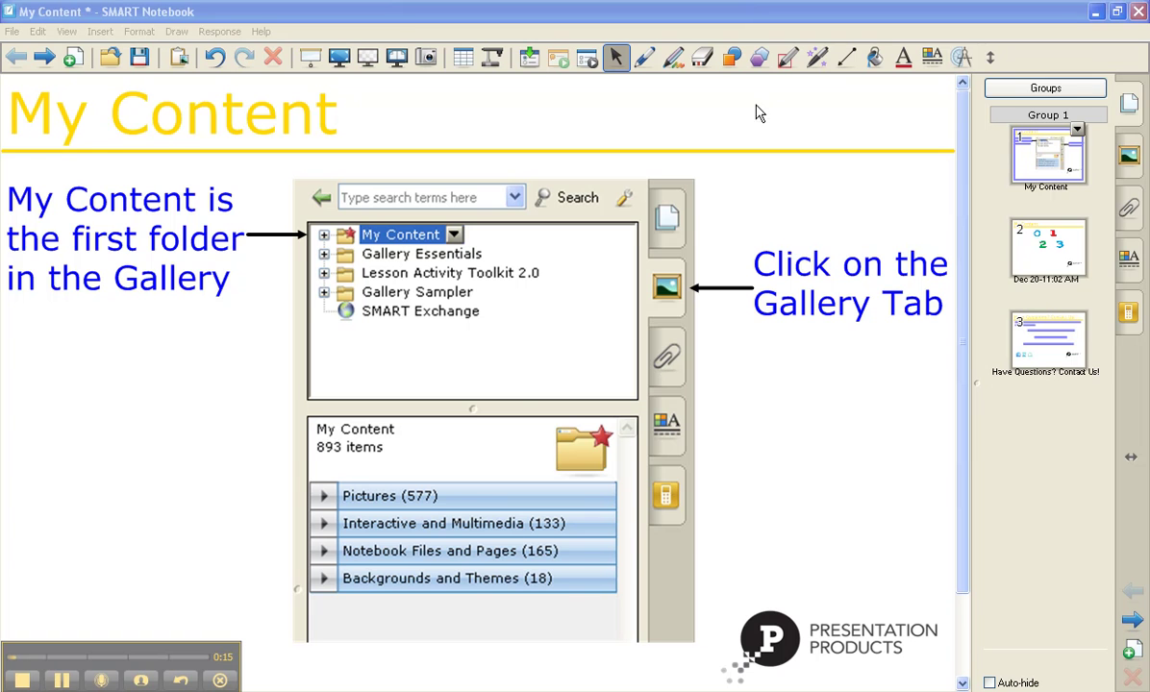
- Open the Gallery and expand My Content to list subfolders like Ancient Greece, art, Balloons and Birds
left_click(1130, 154)
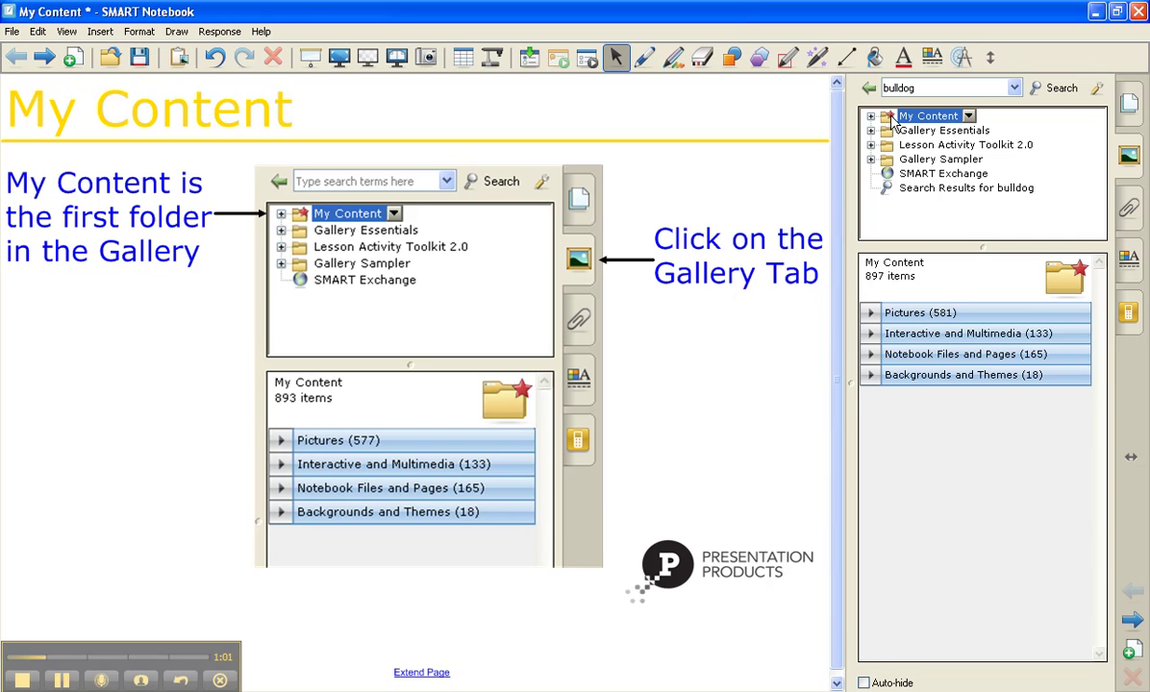
double_click(892, 116)
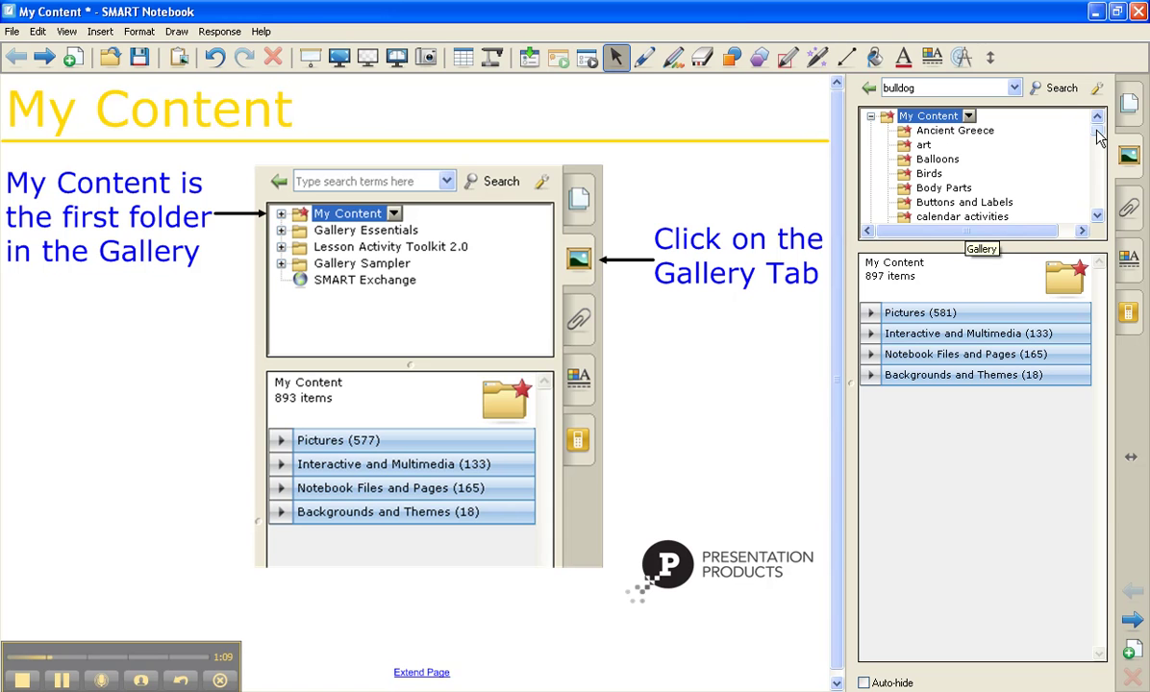
- Browse the My Content folder tree, then return to the page thumbnails view
left_click(970, 117)
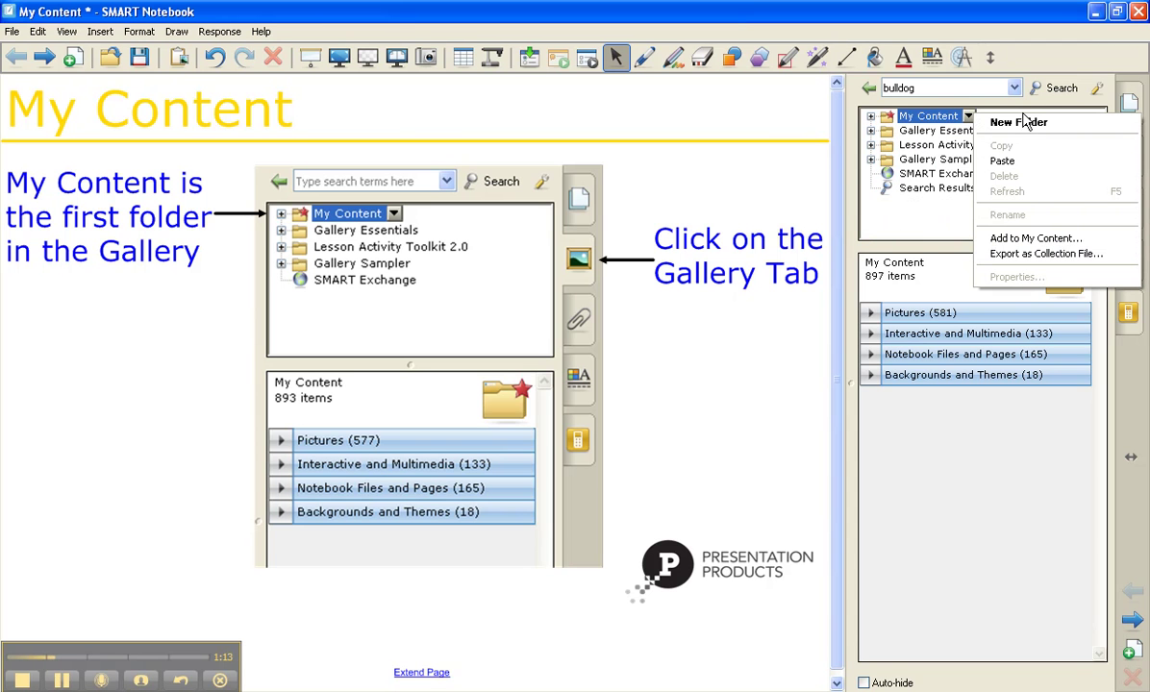
left_click(885, 117)
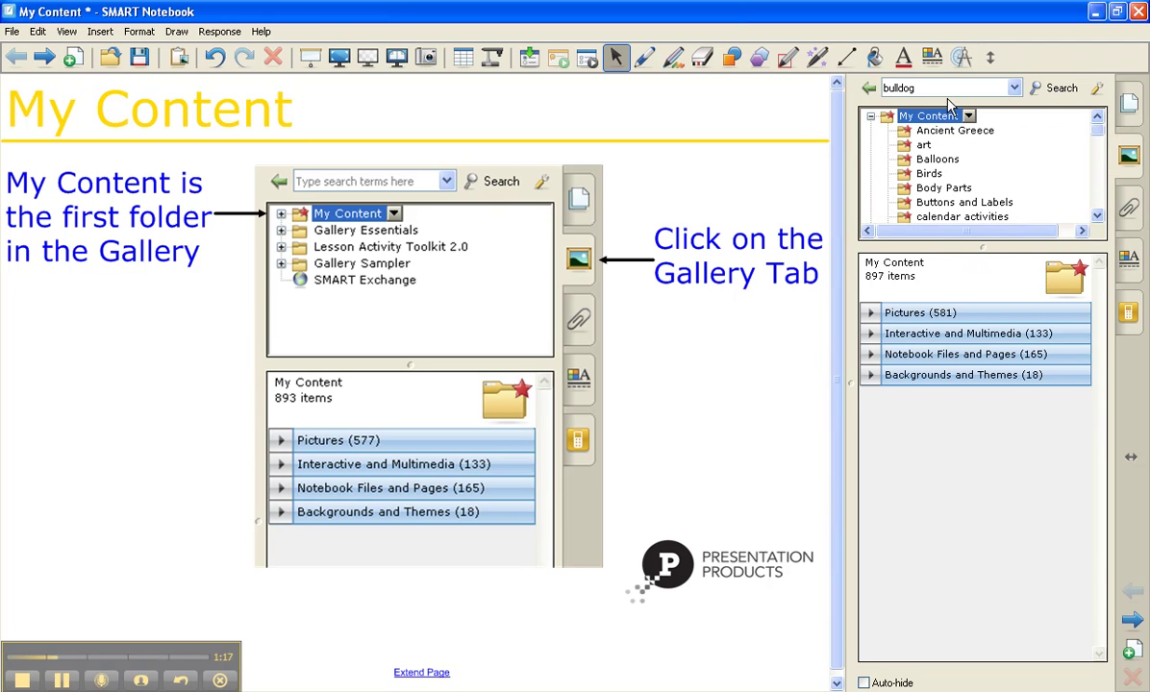
left_click_drag(1098, 130, 1122, 121)
left_click(1124, 98)
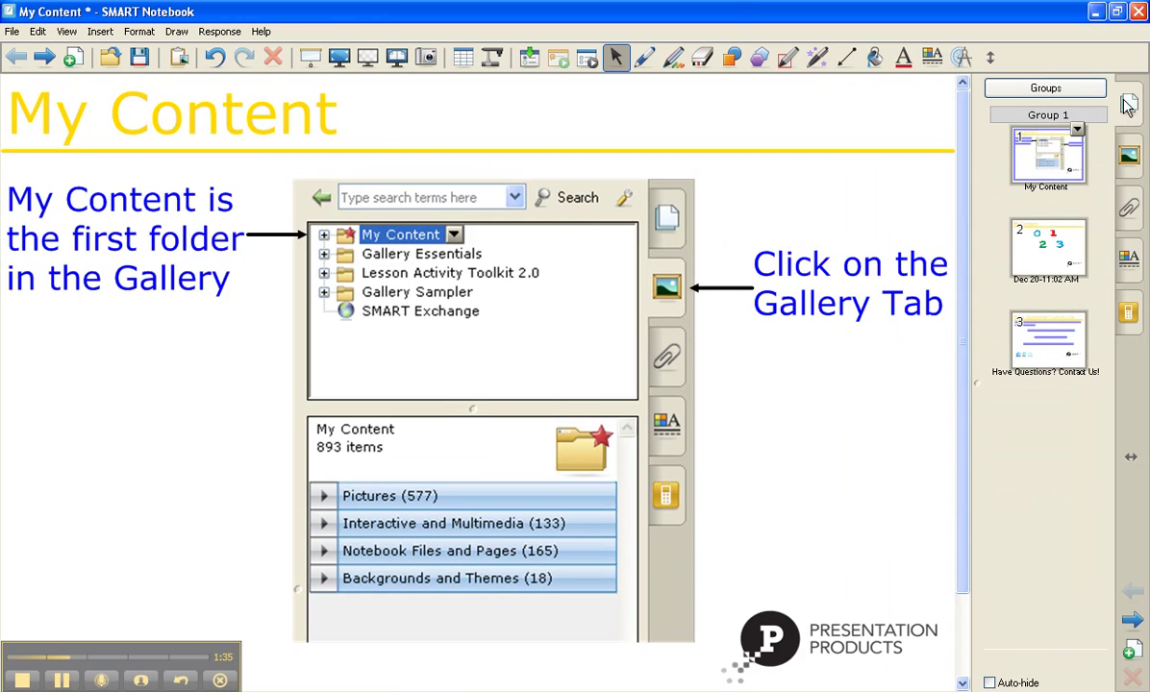
- Go to page 2 with the digits 0–3, select the numbers, and select the math gallery folder
left_click(1048, 248)
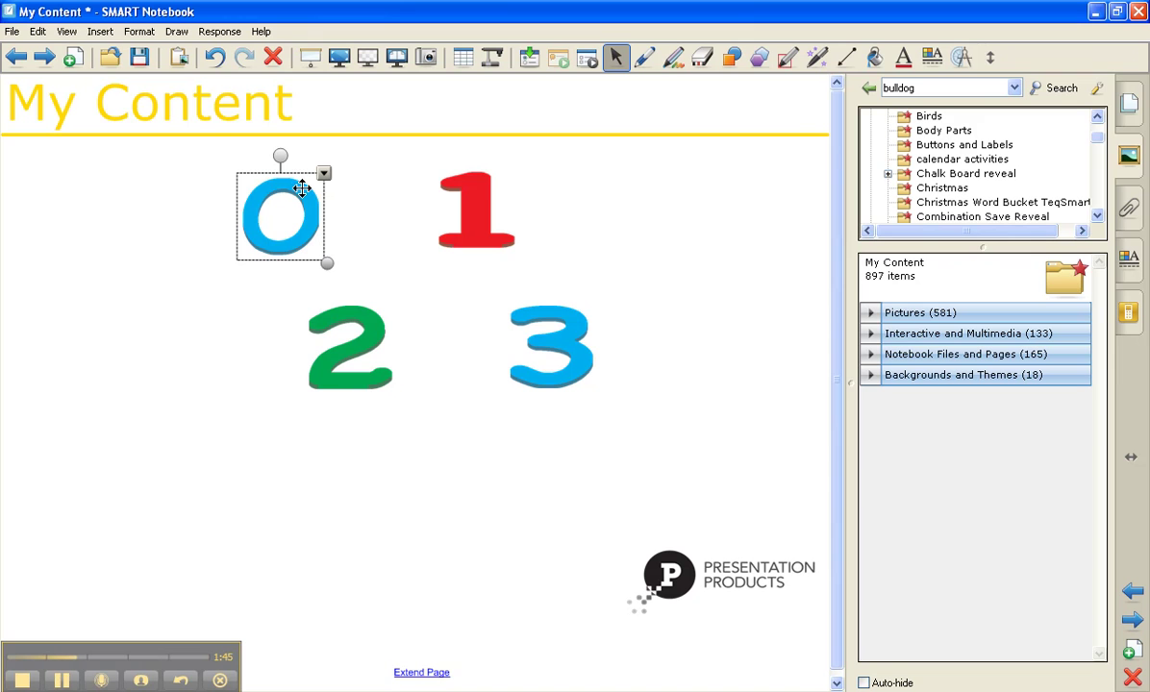
left_click(444, 179)
left_click(338, 310)
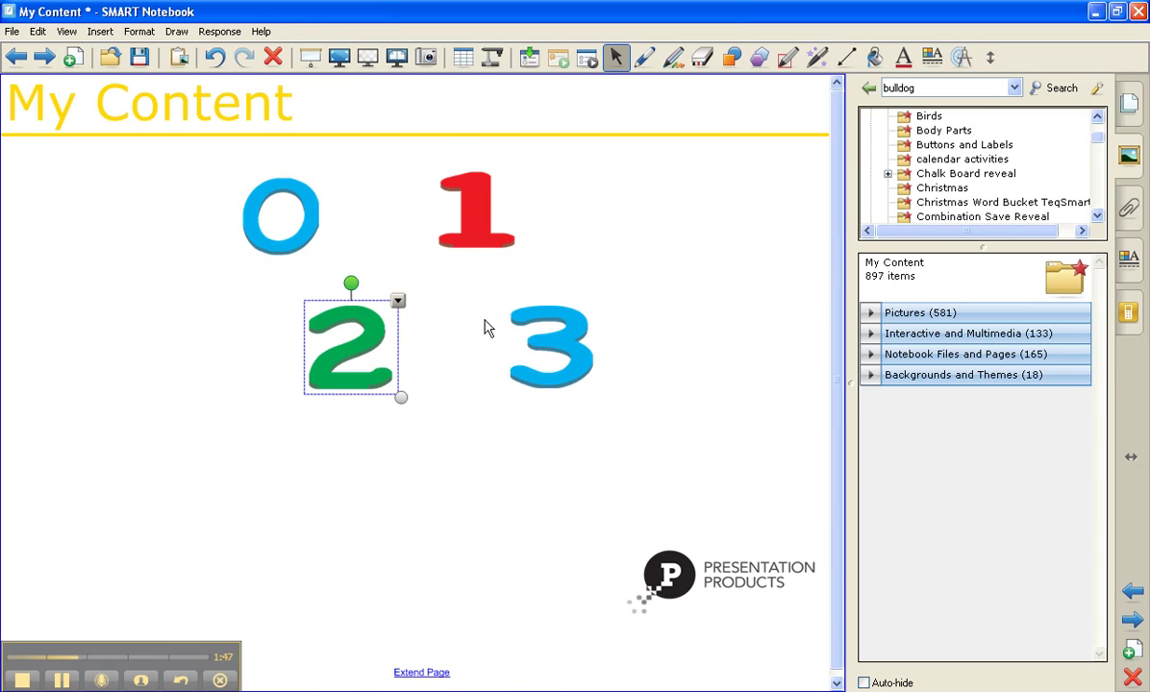
left_click(525, 300)
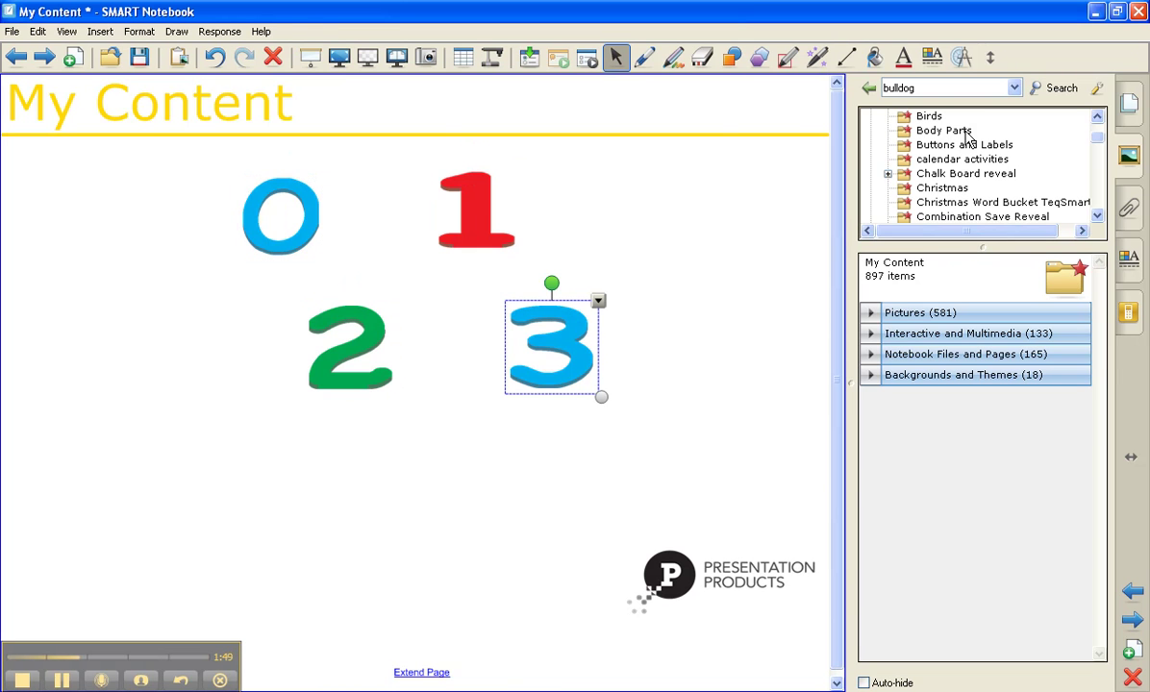
scroll(1099, 142, "down", 1)
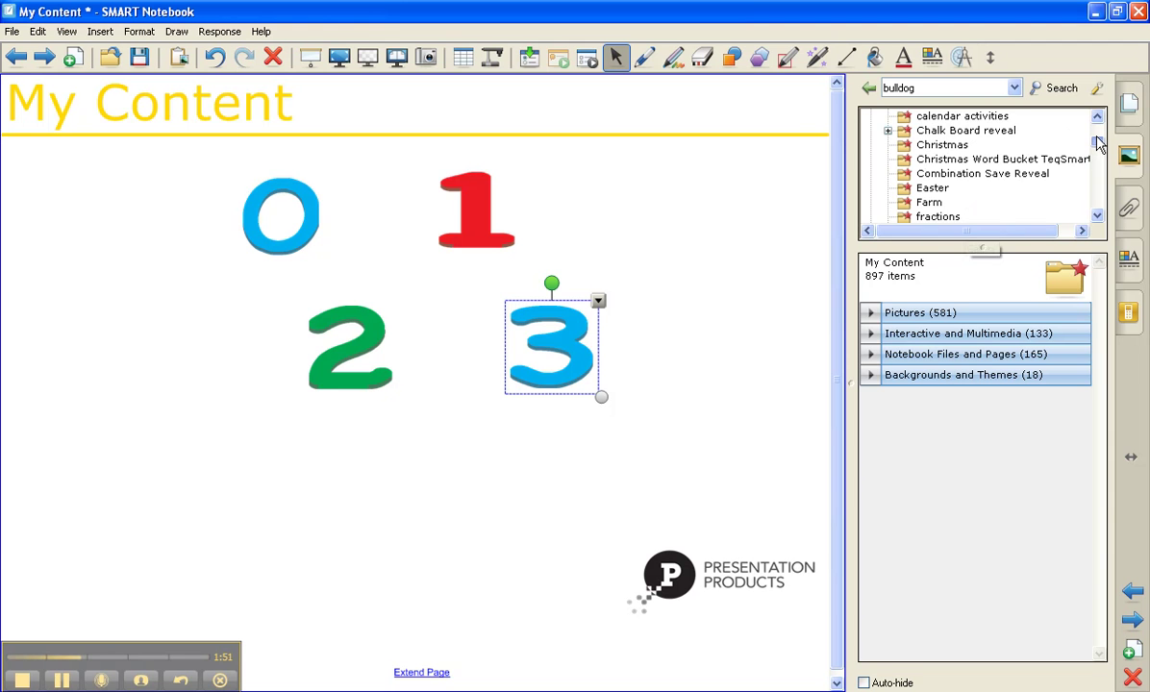
left_click_drag(1099, 142, 1095, 172)
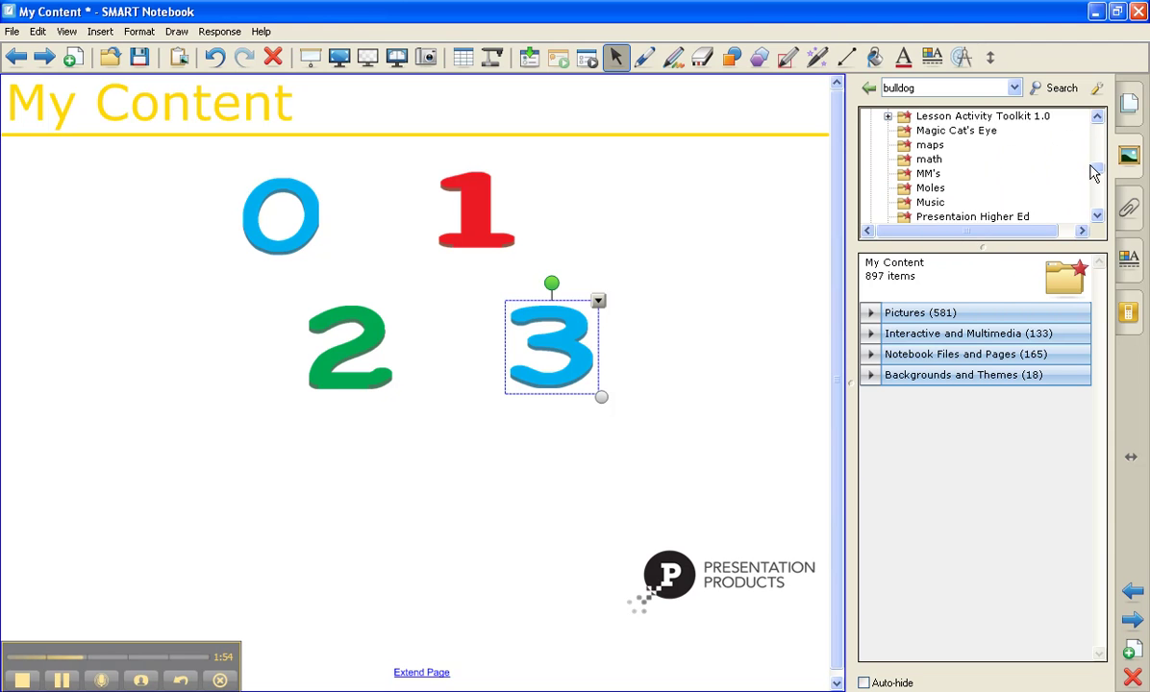
left_click(931, 160)
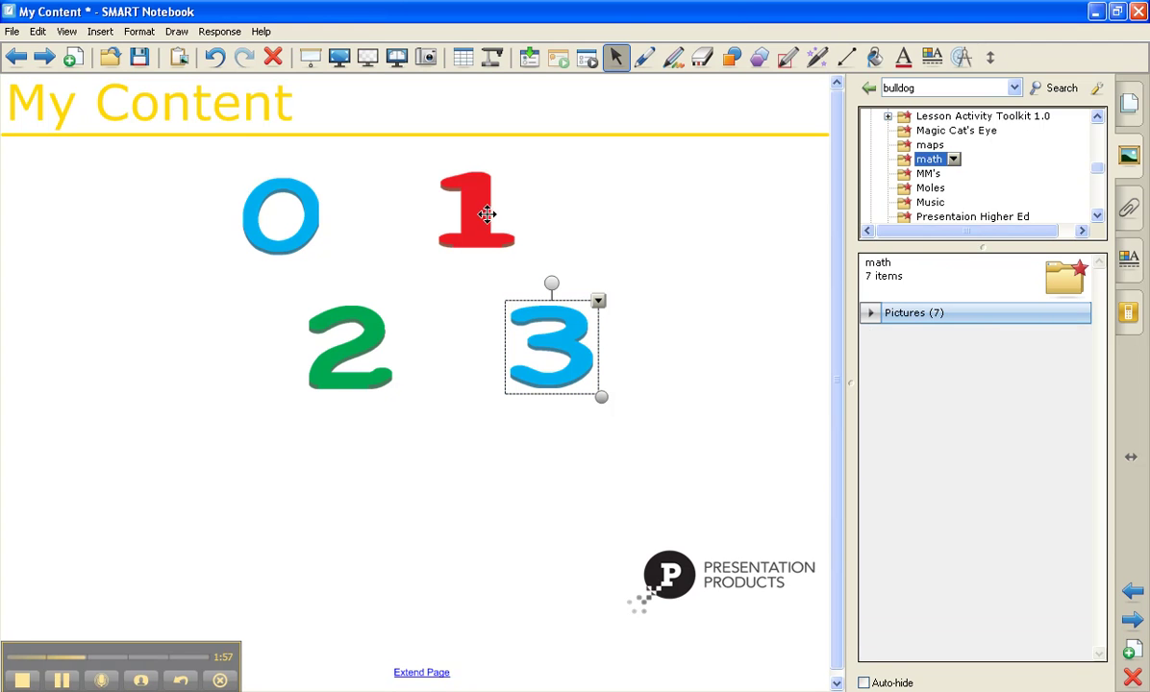
- Drag the number 0, 1, 2 and 3 images into math, bringing it to 11 pictures
left_click_drag(487, 215, 888, 163)
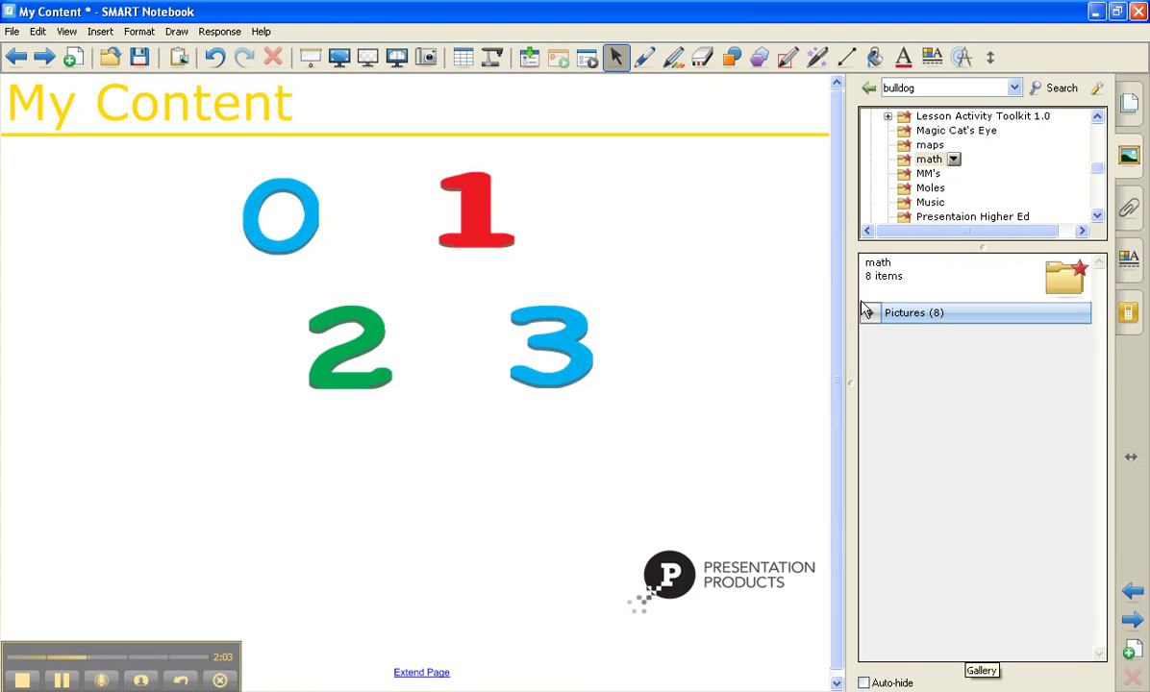
left_click_drag(576, 332, 900, 162)
left_click_drag(376, 353, 870, 404)
left_click_drag(399, 238, 973, 326)
left_click(971, 325)
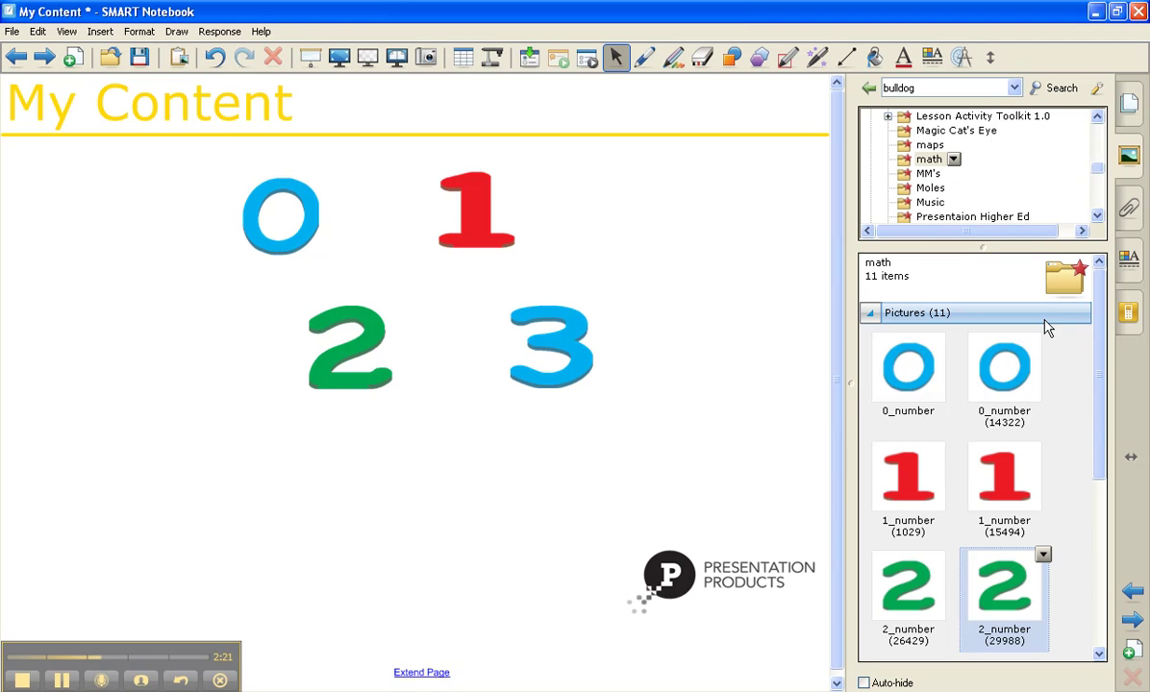
left_click(983, 313)
- Add a new folder under My Content and name it Animals
scroll(1099, 173, "up", 5)
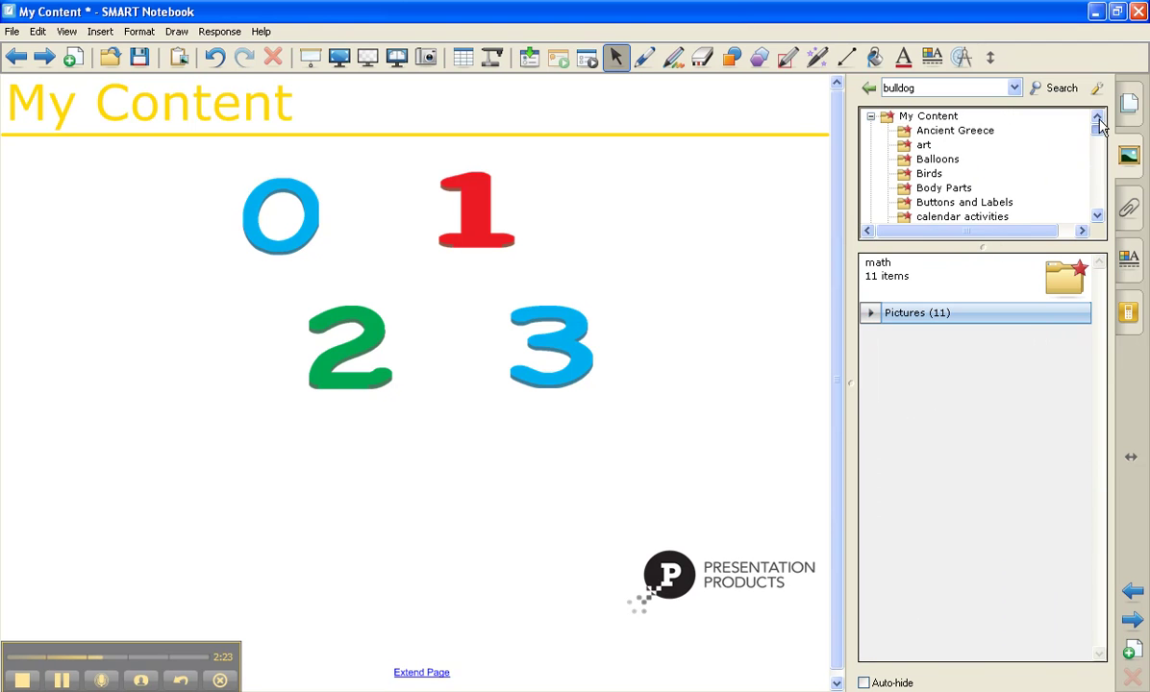
double_click(951, 117)
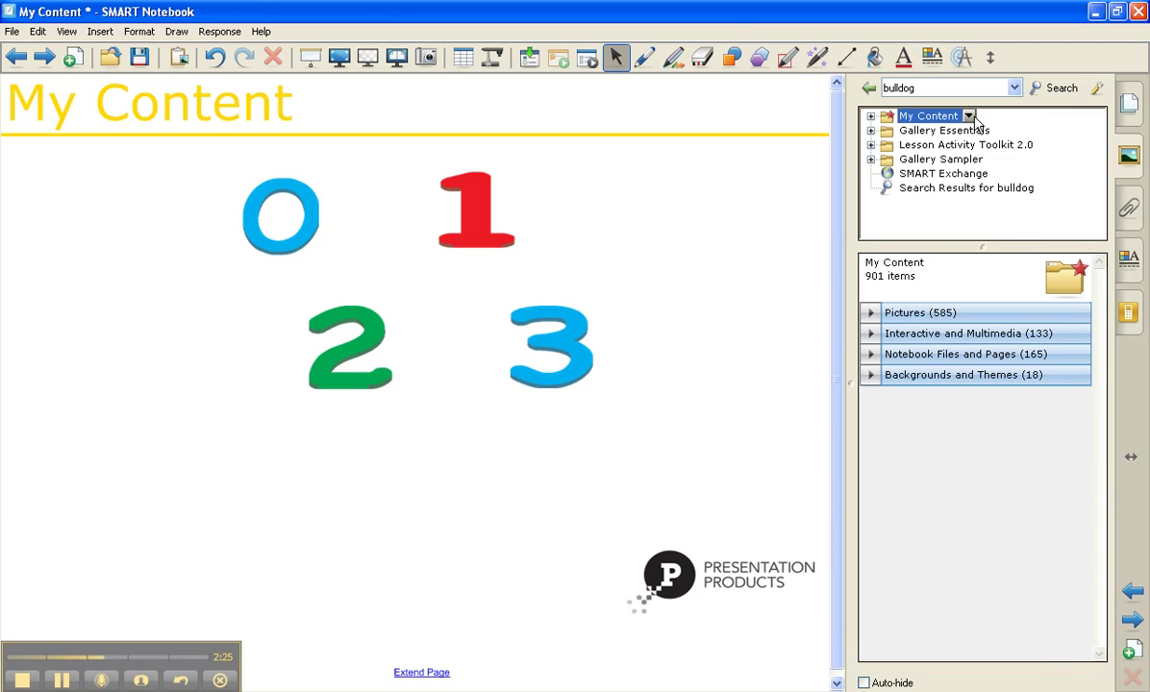
left_click(969, 116)
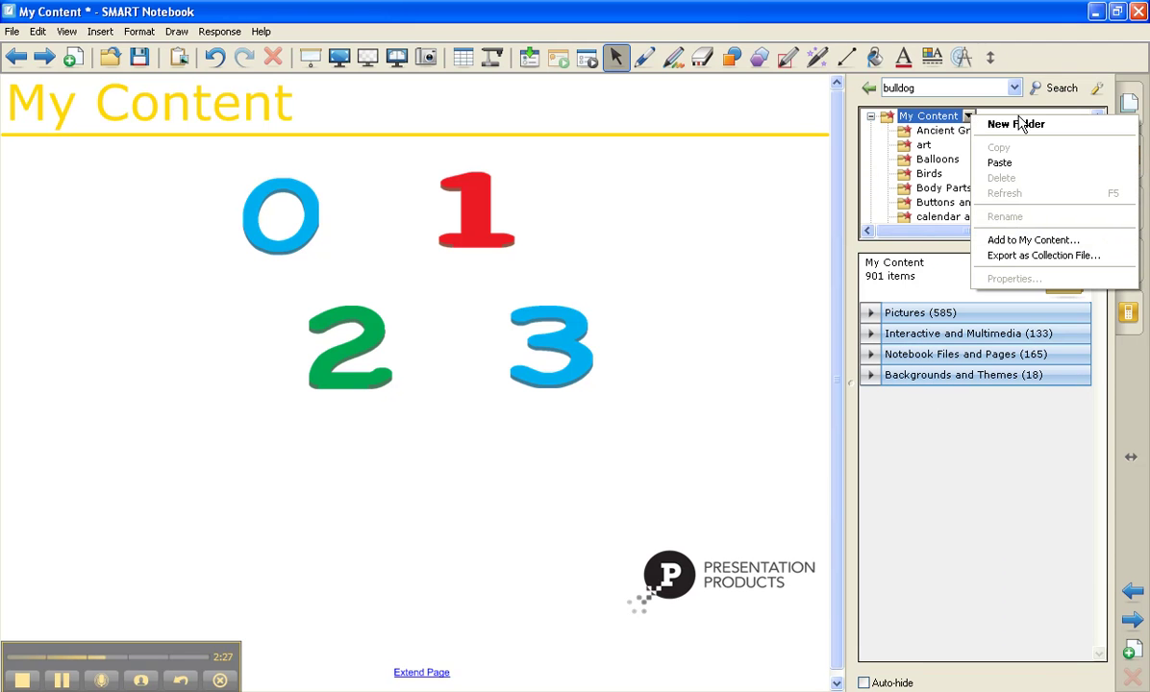
left_click(1021, 124)
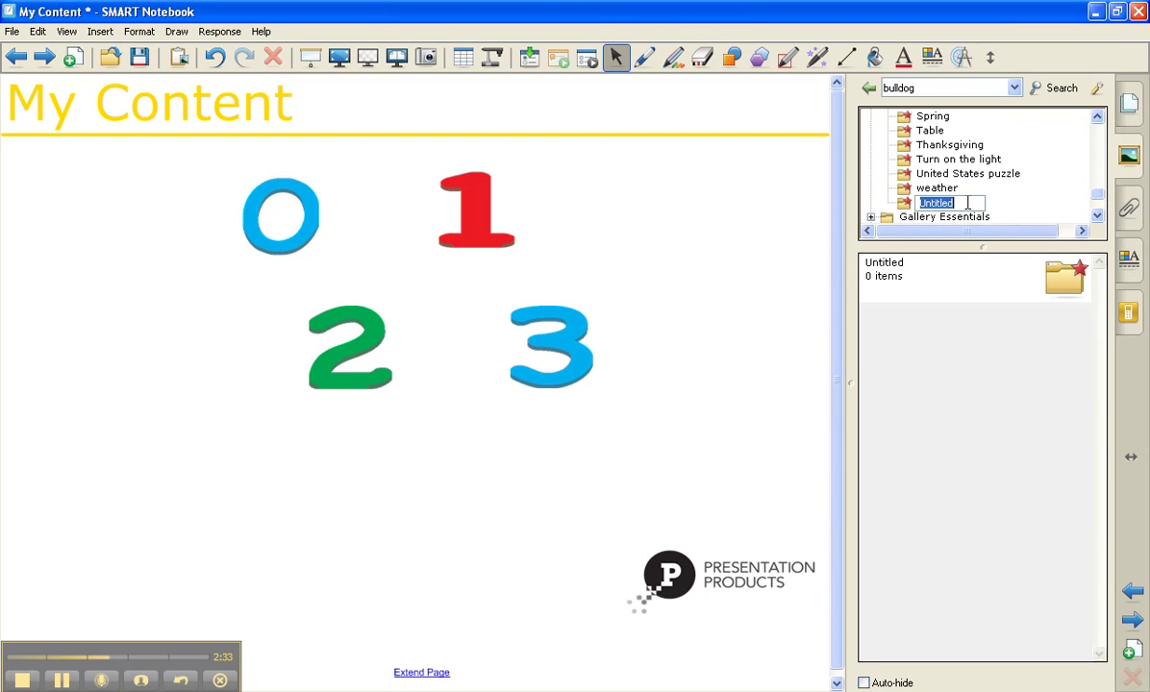
key("Caps_Lock")
type("NIMALS")
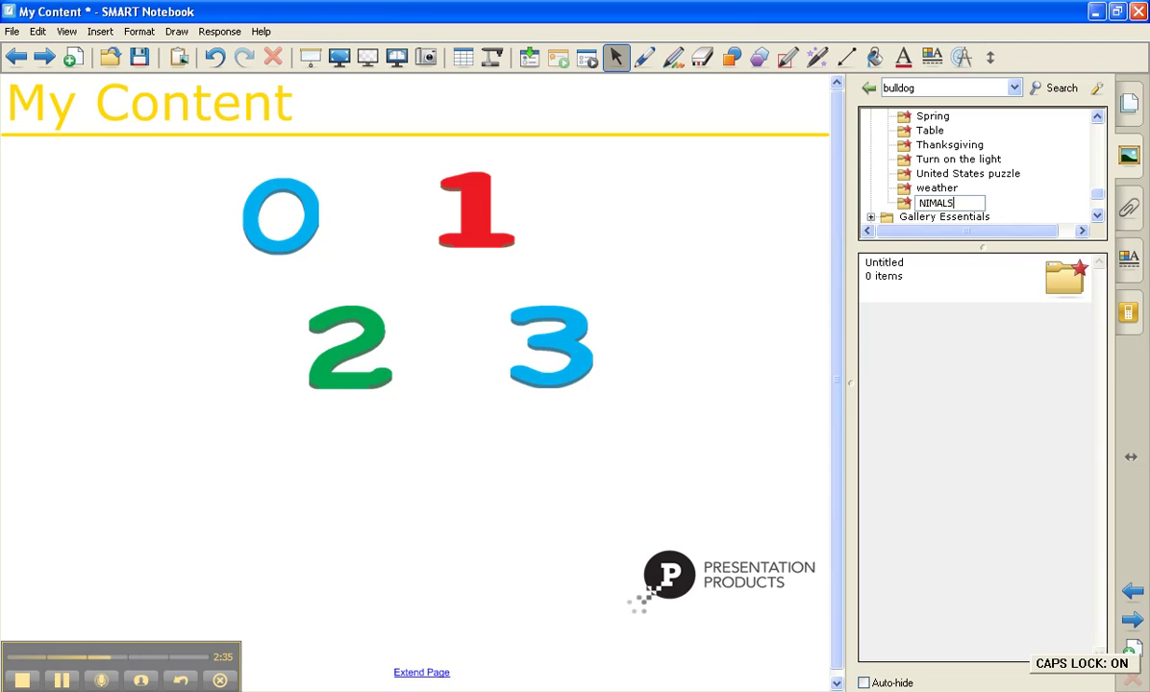
key("BackSpace")
key("BackSpace")
key("BackSpace")
key("BackSpace")
key("Caps_Lock")
key("Return")
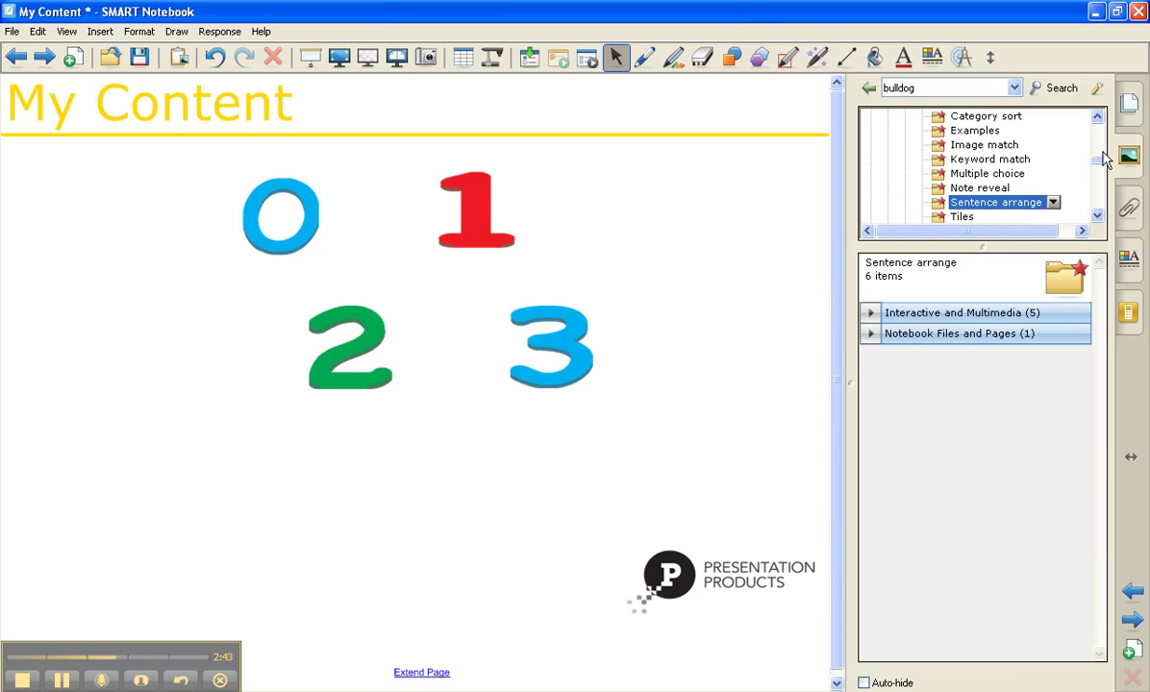
- Choose Add to My Content for the Animals folder to browse My Pictures for an image
left_click_drag(1097, 160, 1093, 126)
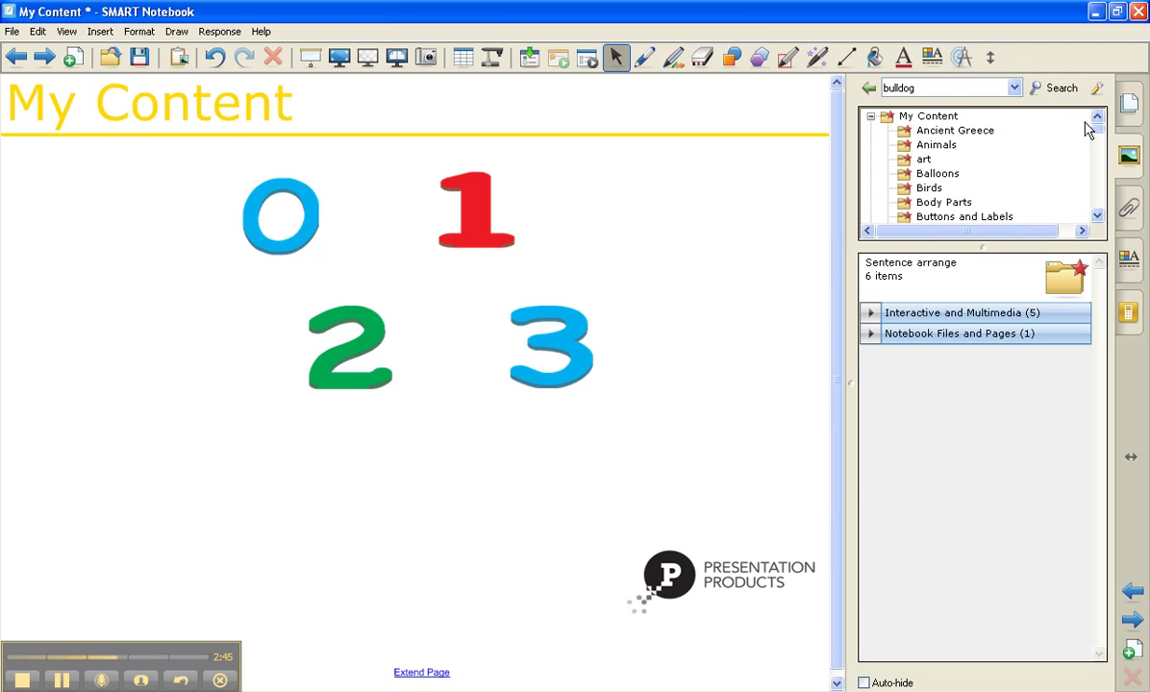
left_click(937, 146)
scroll(937, 149, "down", 5)
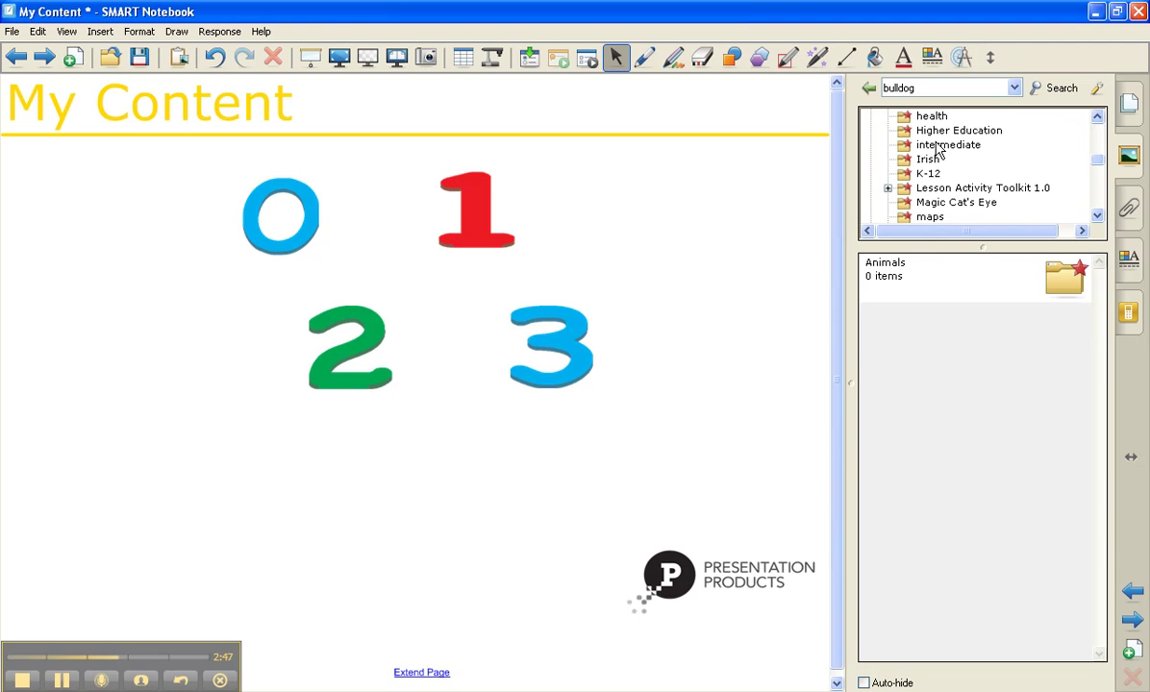
scroll(1025, 154, "up", 5)
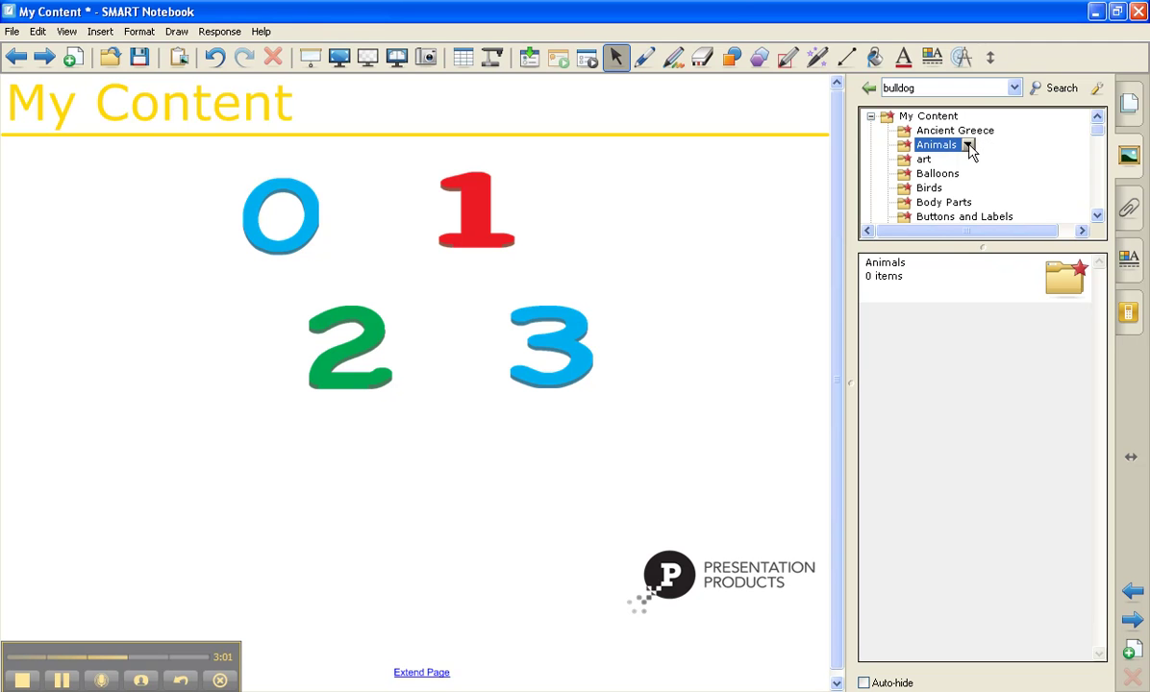
left_click(1048, 158)
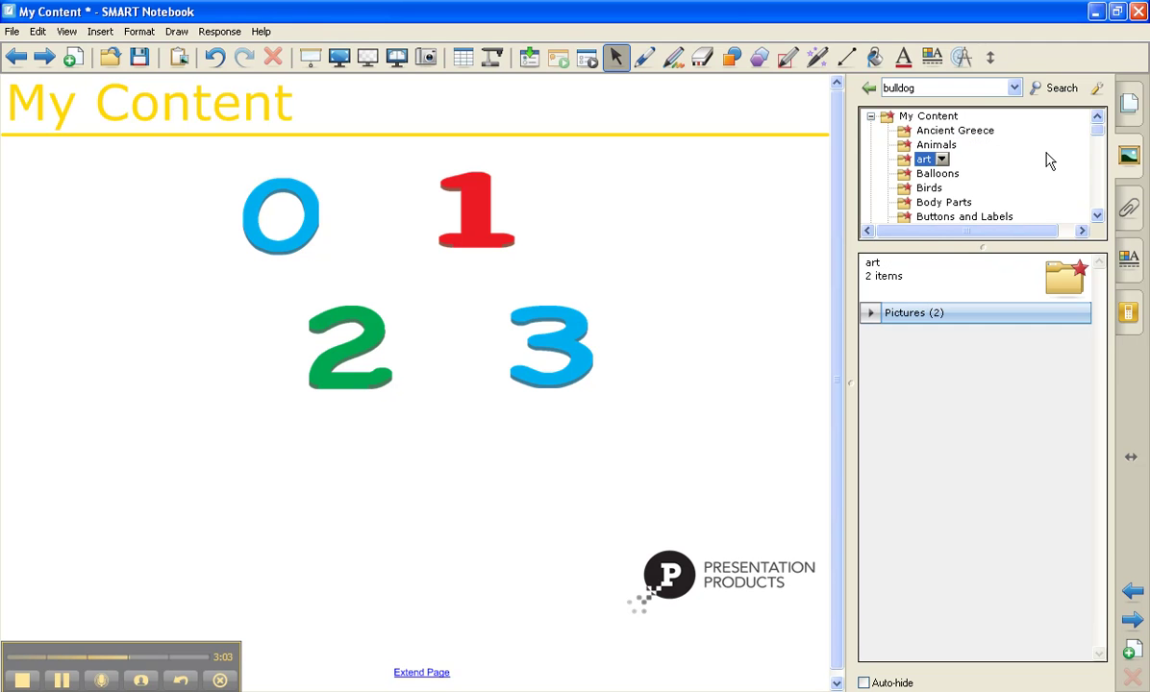
left_click(946, 145)
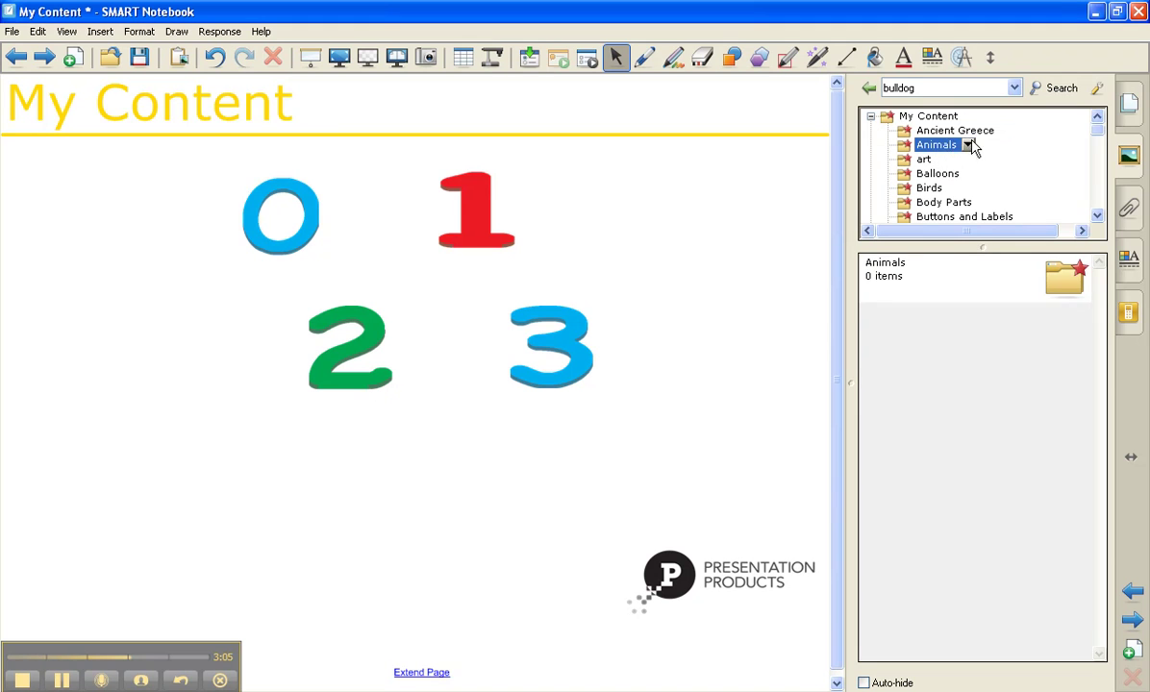
left_click(973, 136)
left_click(961, 146)
left_click(966, 145)
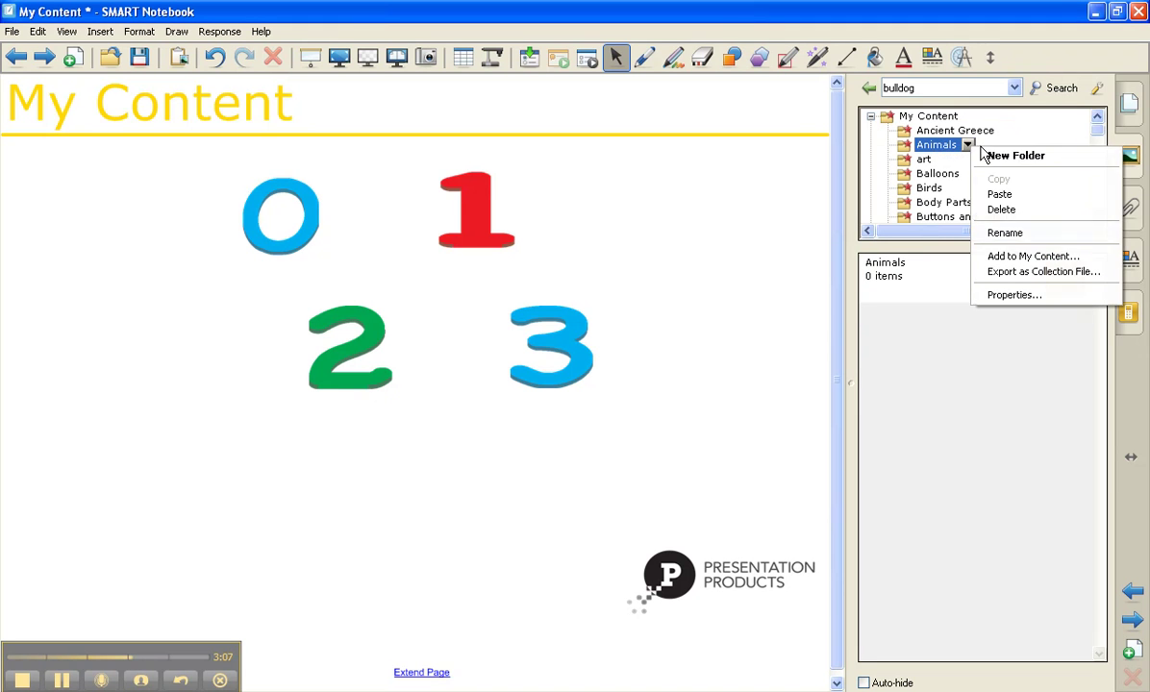
left_click(1036, 257)
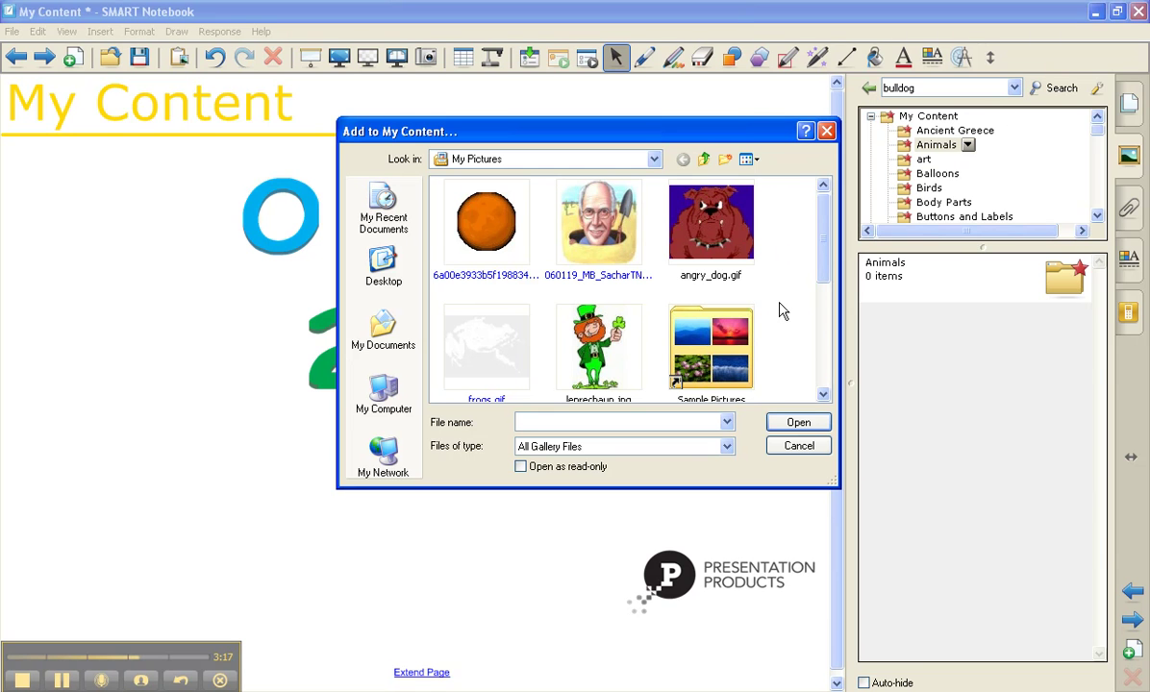
- Import the Winston.bmp bulldog photo into the Animals folder
left_click_drag(823, 231, 824, 281)
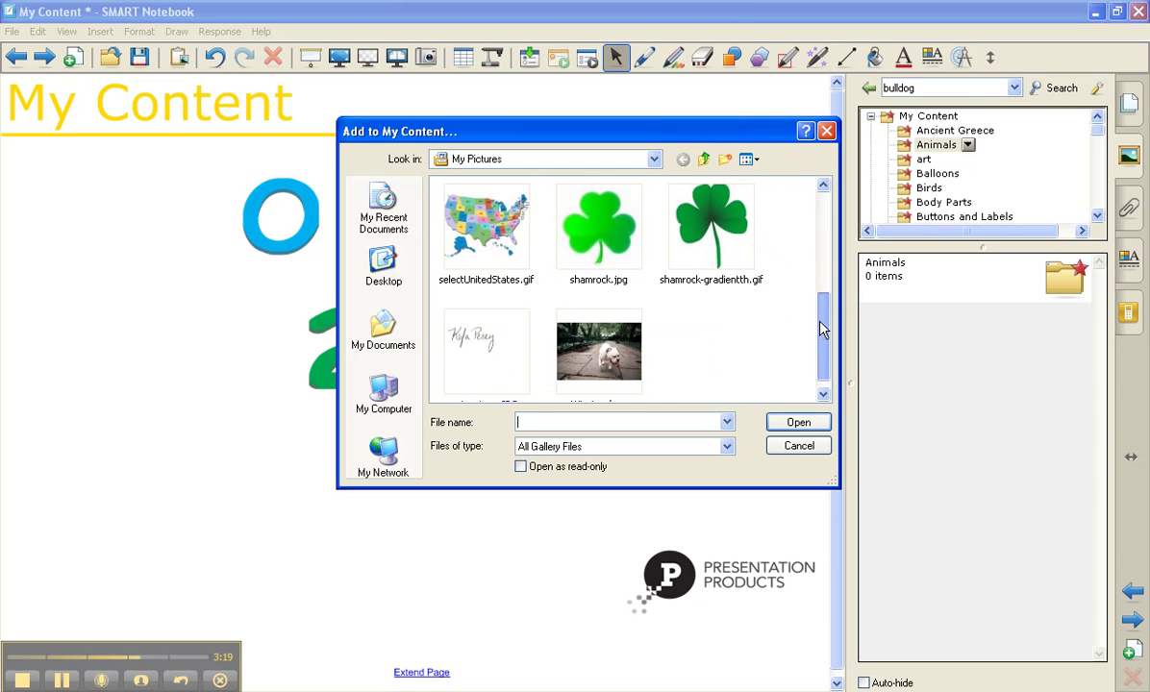
left_click_drag(822, 329, 822, 335)
left_click(577, 331)
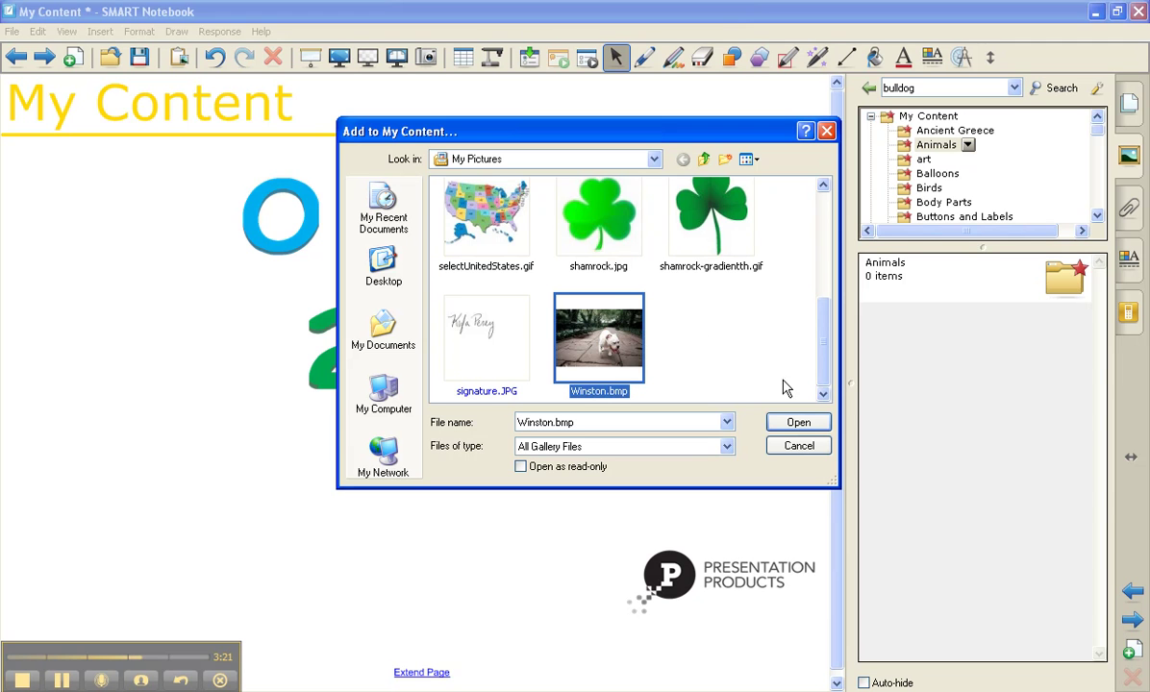
left_click(794, 430)
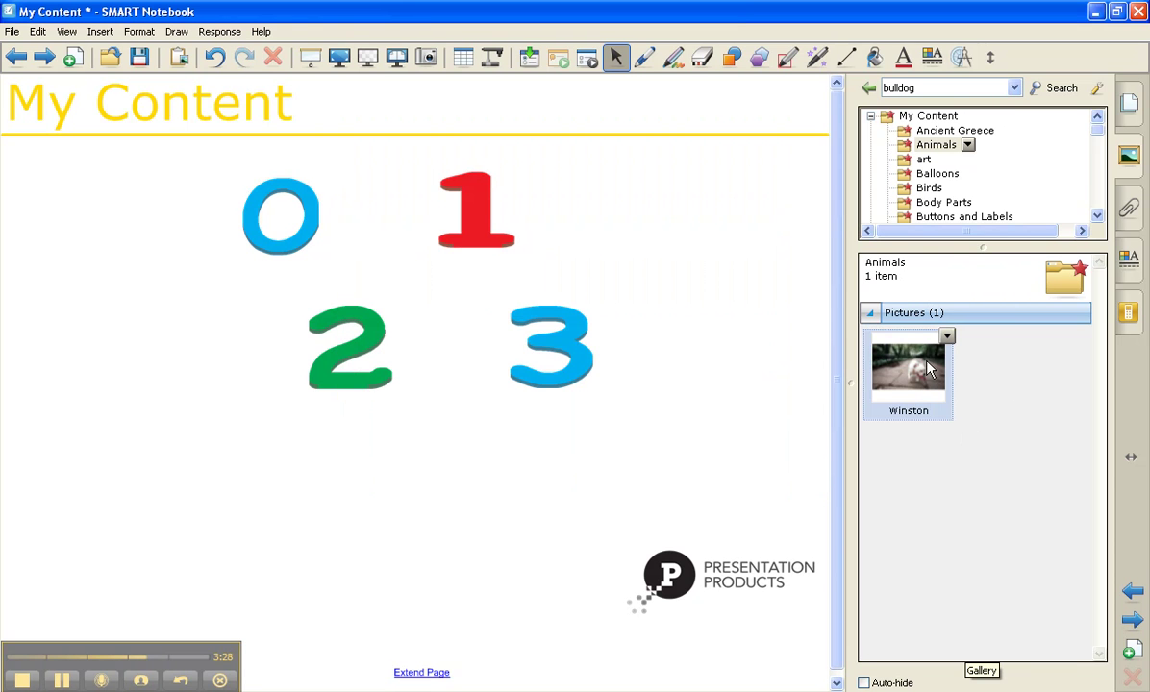
- Place the Winston photo on page 2, shrink it, and move it below the 0 and 1
left_click_drag(924, 370, 500, 332)
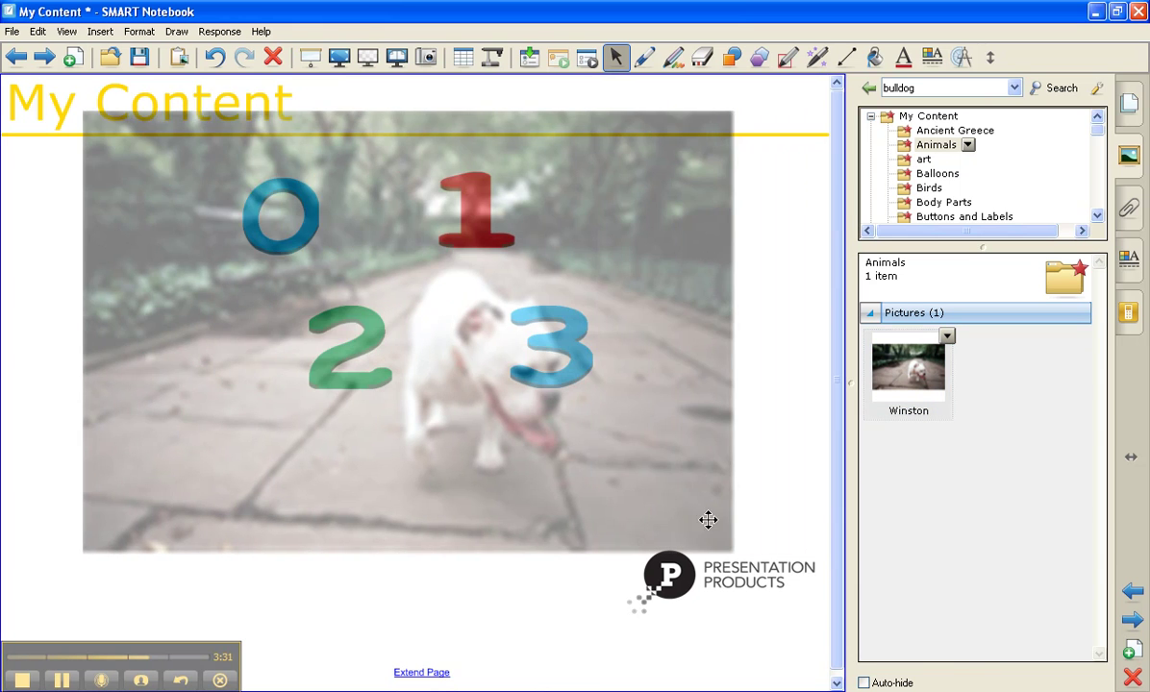
left_click_drag(708, 519, 397, 326)
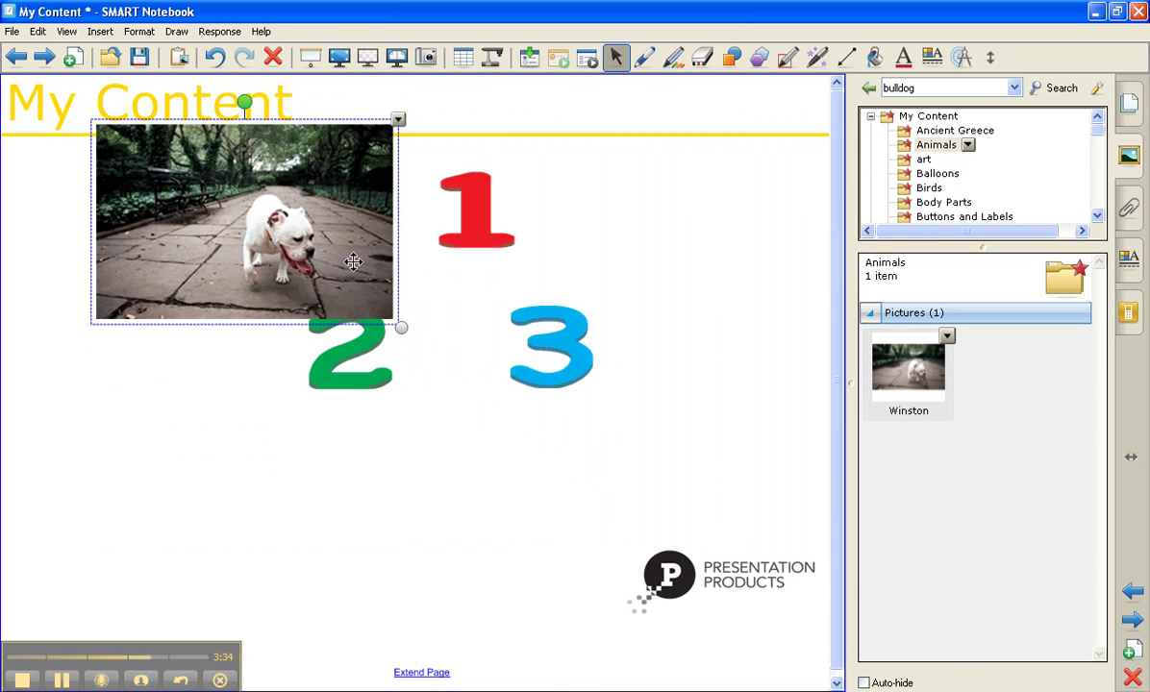
left_click_drag(357, 259, 539, 462)
left_click(947, 336)
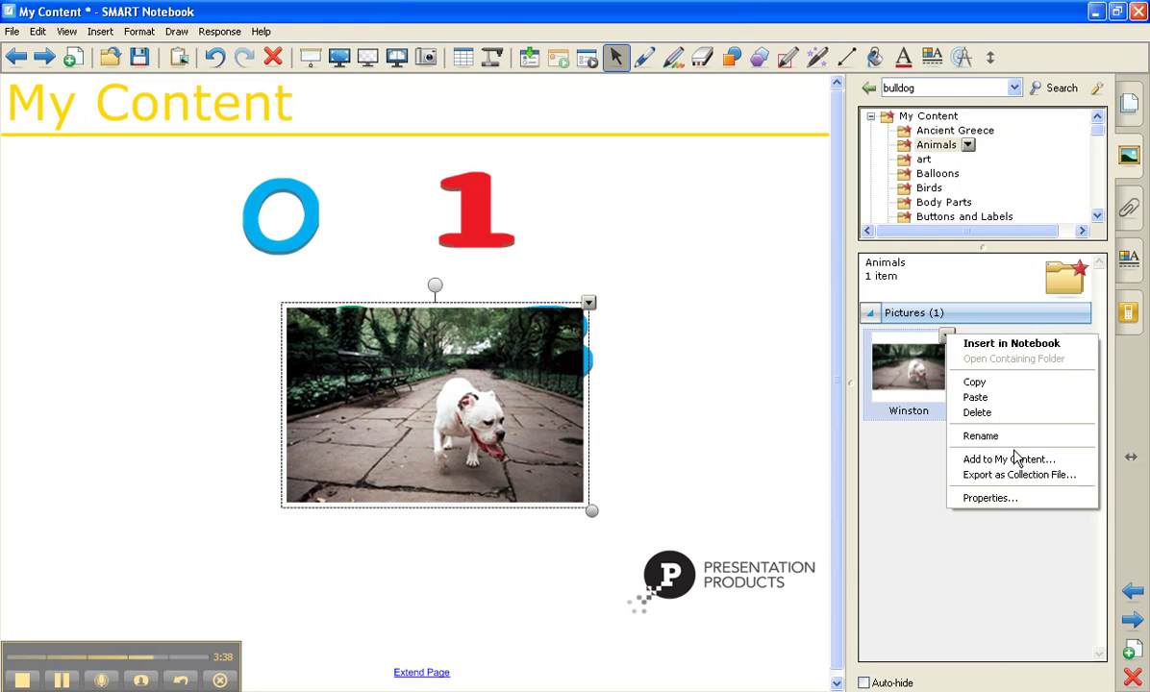
- Set the Winston picture's Keywords to bulldog, dog and animal in its Properties, applying and confirming
left_click(1019, 498)
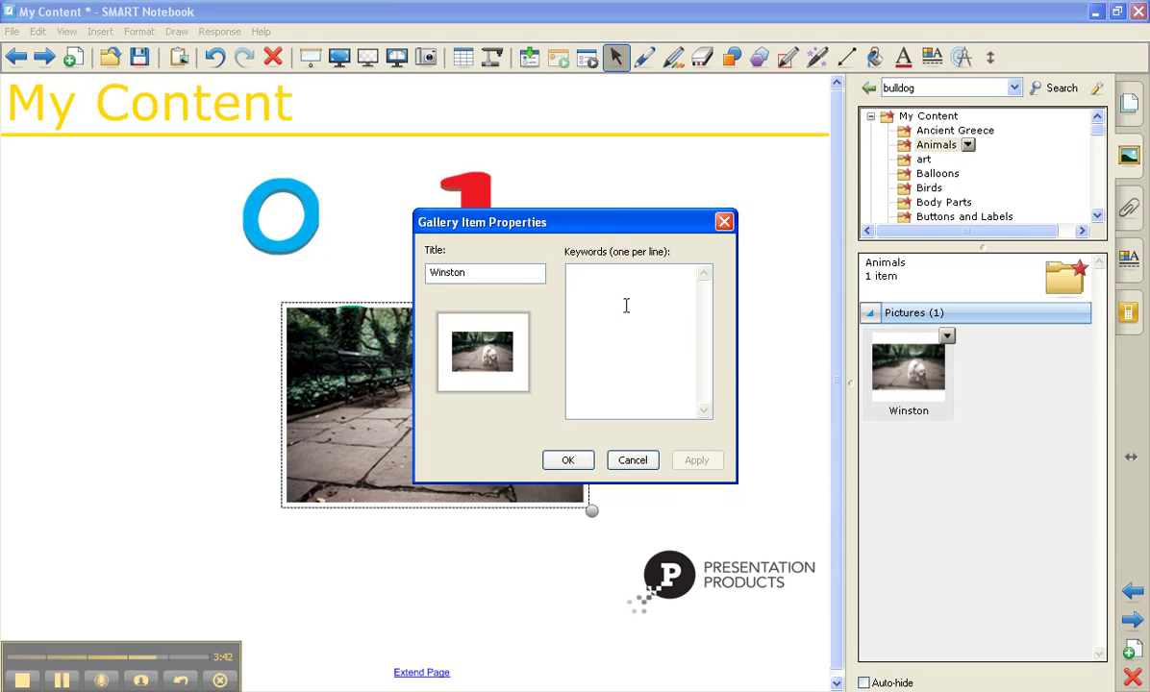
left_click(930, 84)
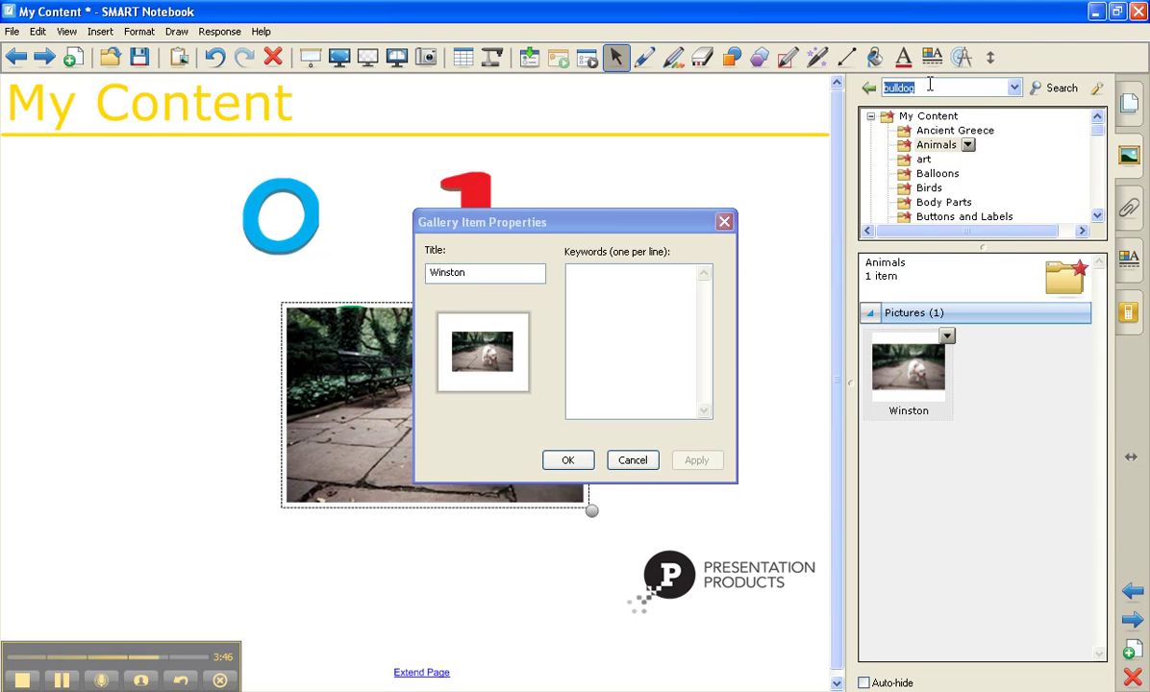
left_click(607, 277)
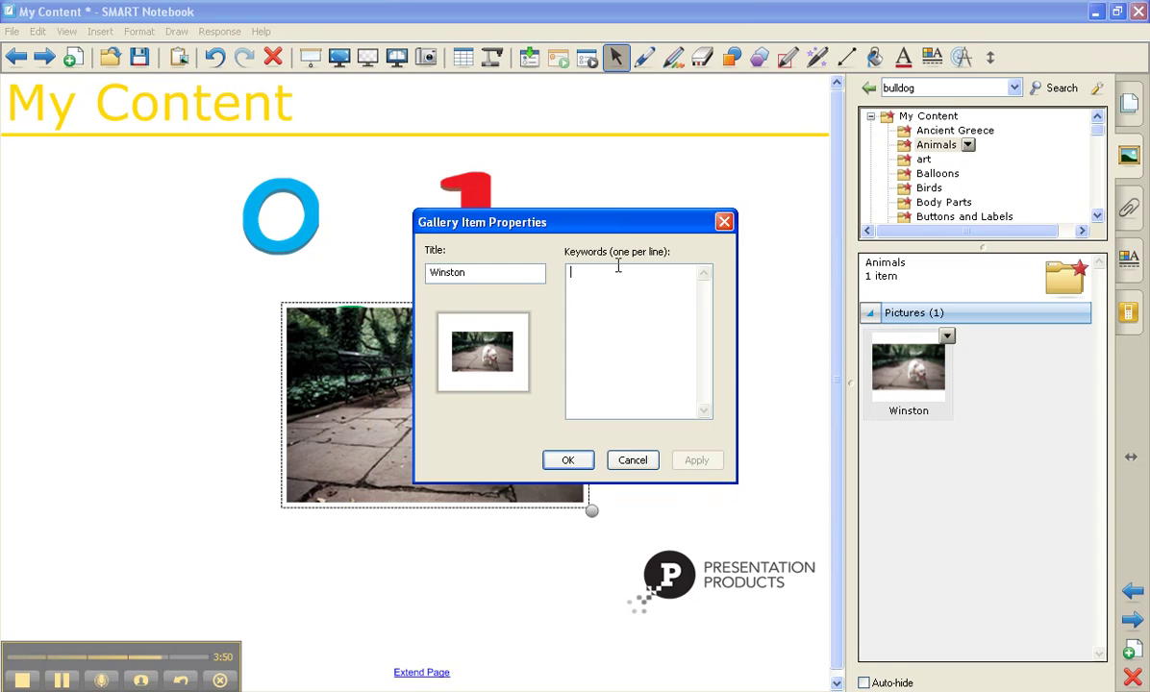
type("bulldog")
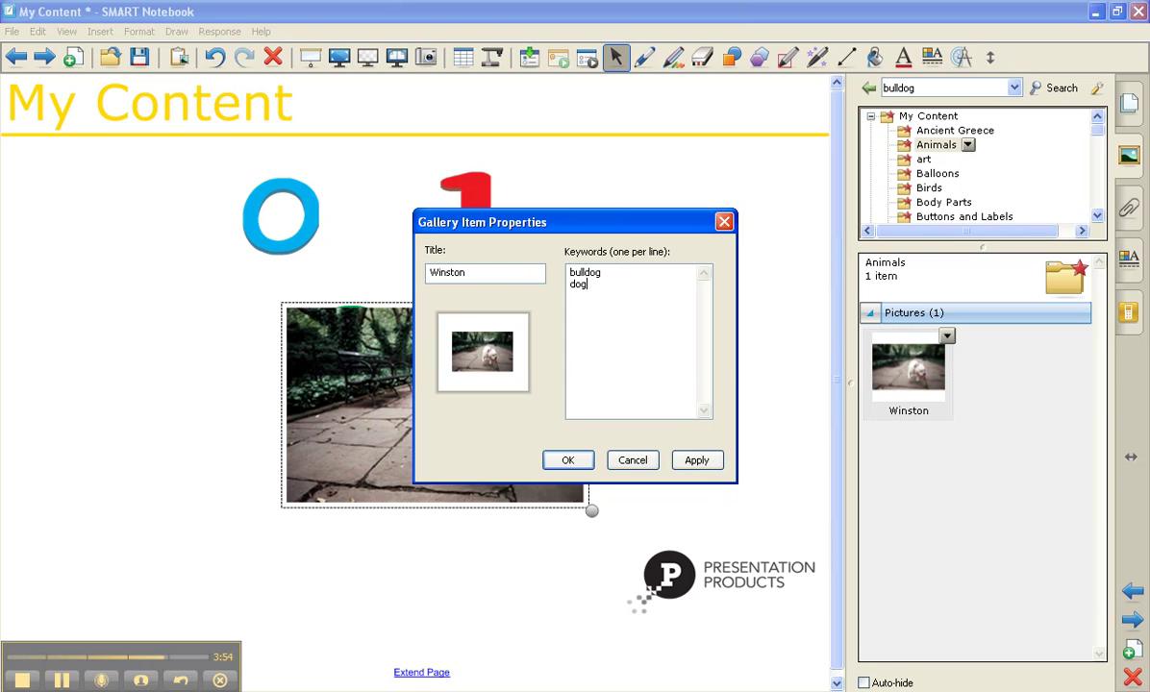
type("mal")
left_click(697, 462)
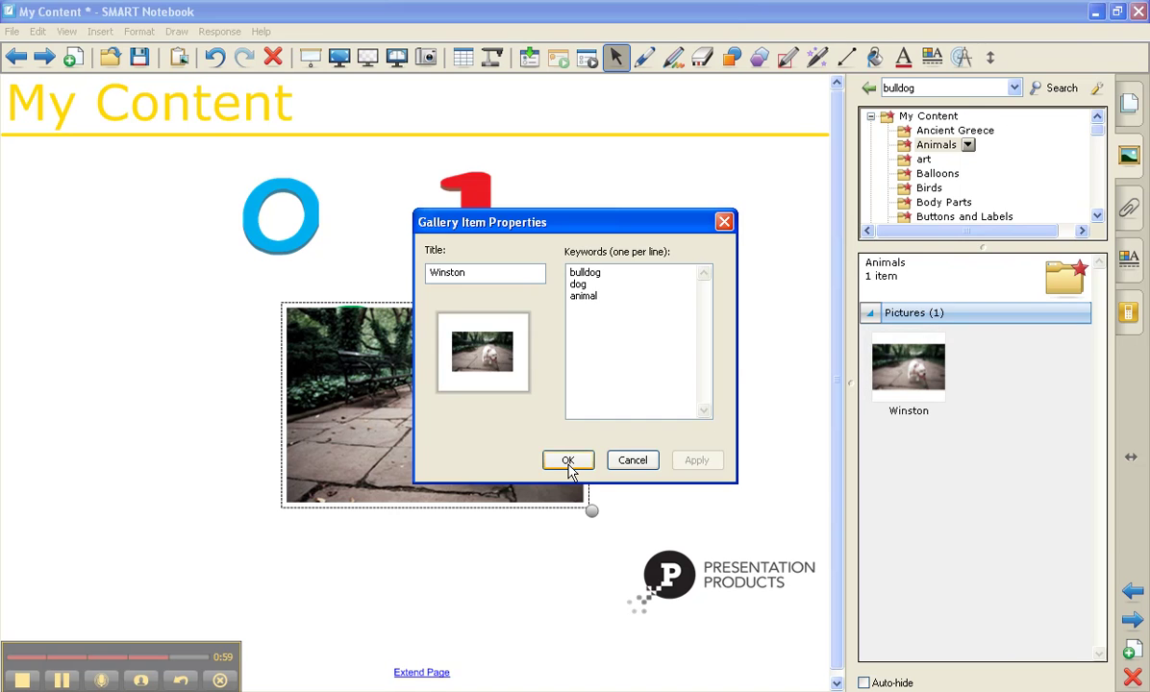
left_click(568, 461)
- Search the gallery for dog and find Winston among the 31 results in Pictures
left_click(933, 83)
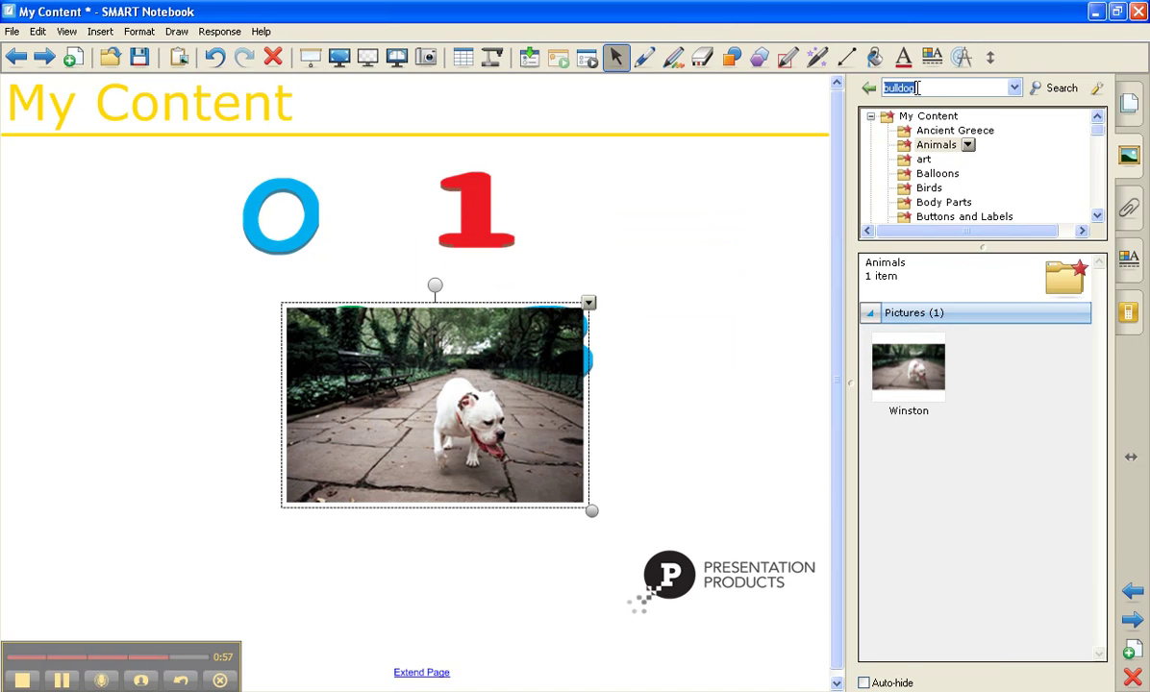
type("dog")
key("Return")
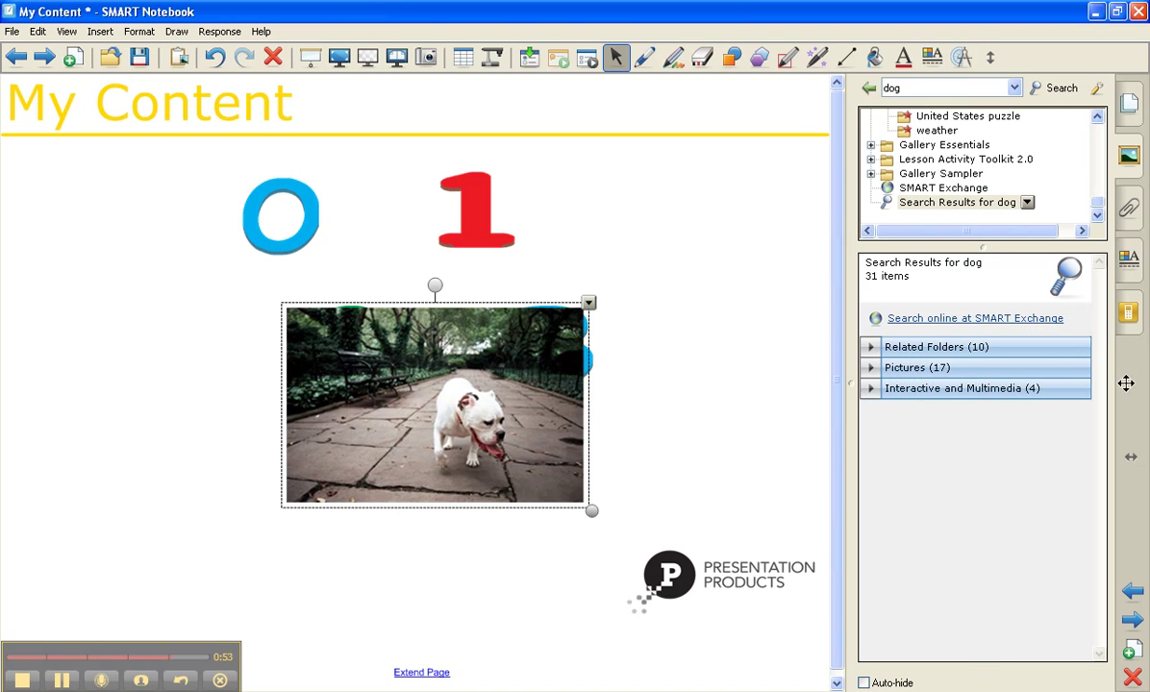
left_click(987, 368)
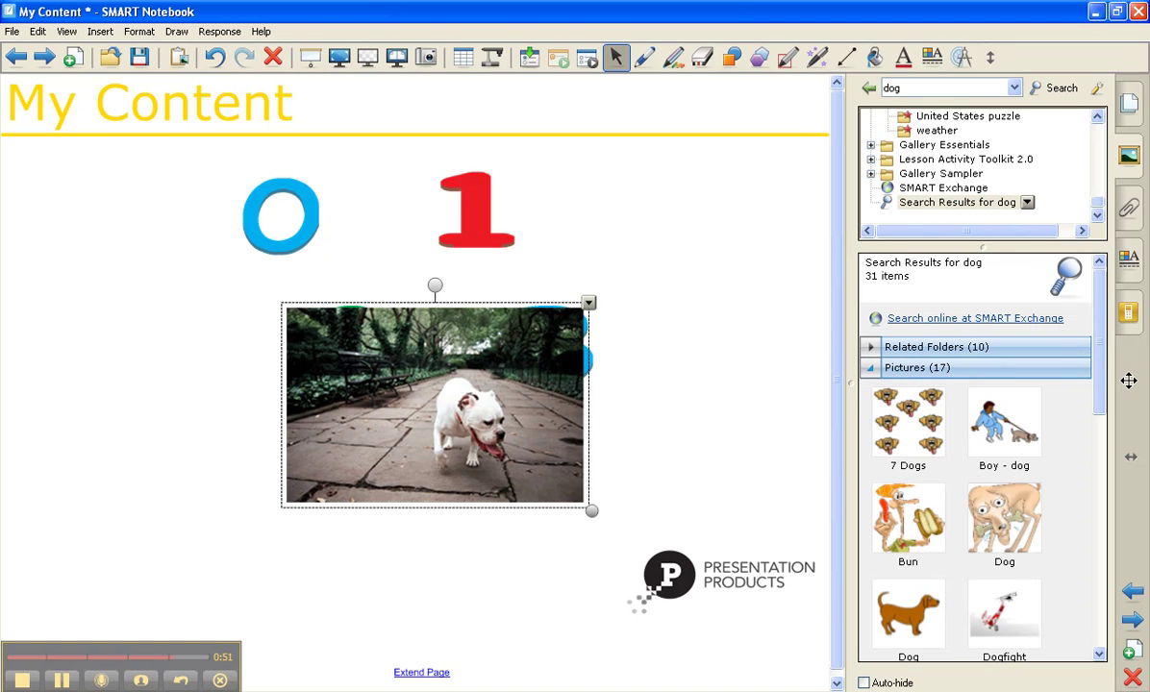
left_click_drag(1103, 372, 1098, 605)
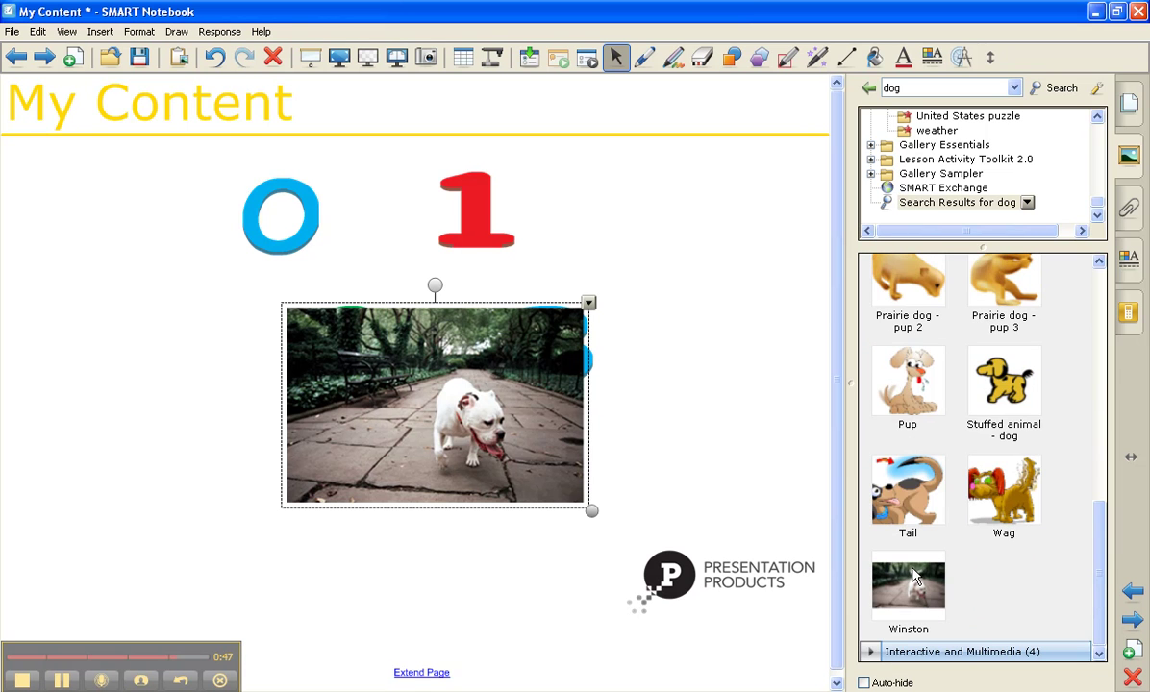
scroll(1033, 519, "up", 10)
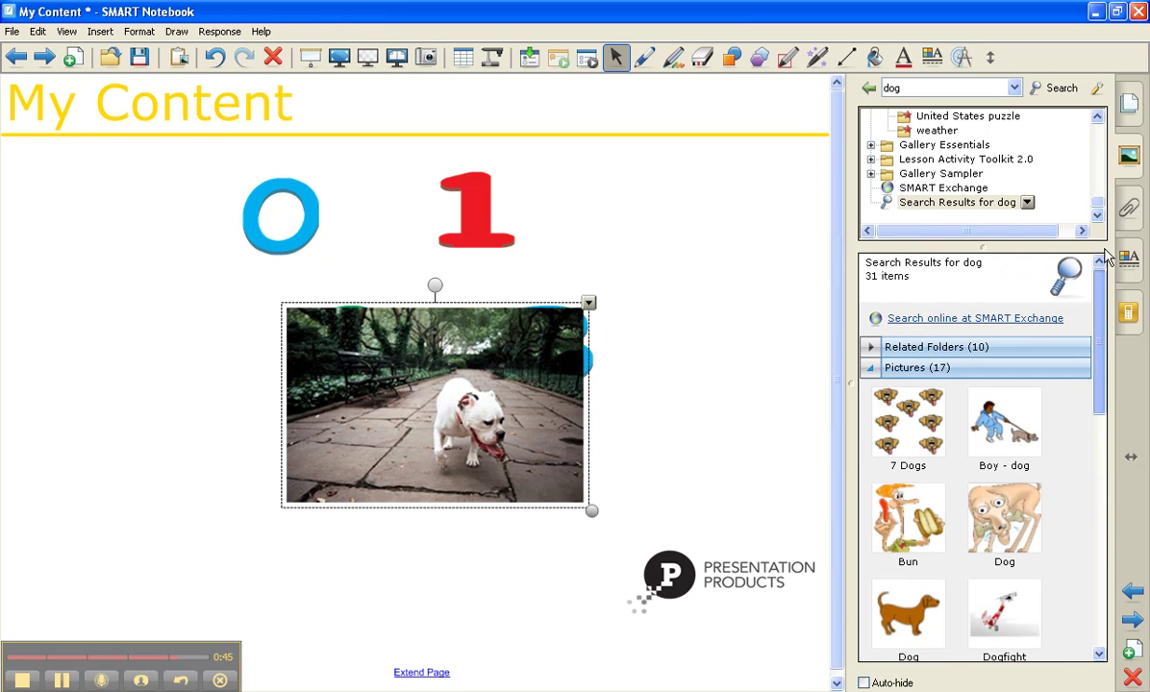
left_click(1077, 369)
- Switch the side panel to the Page Sorter thumbnails
left_click(1129, 103)
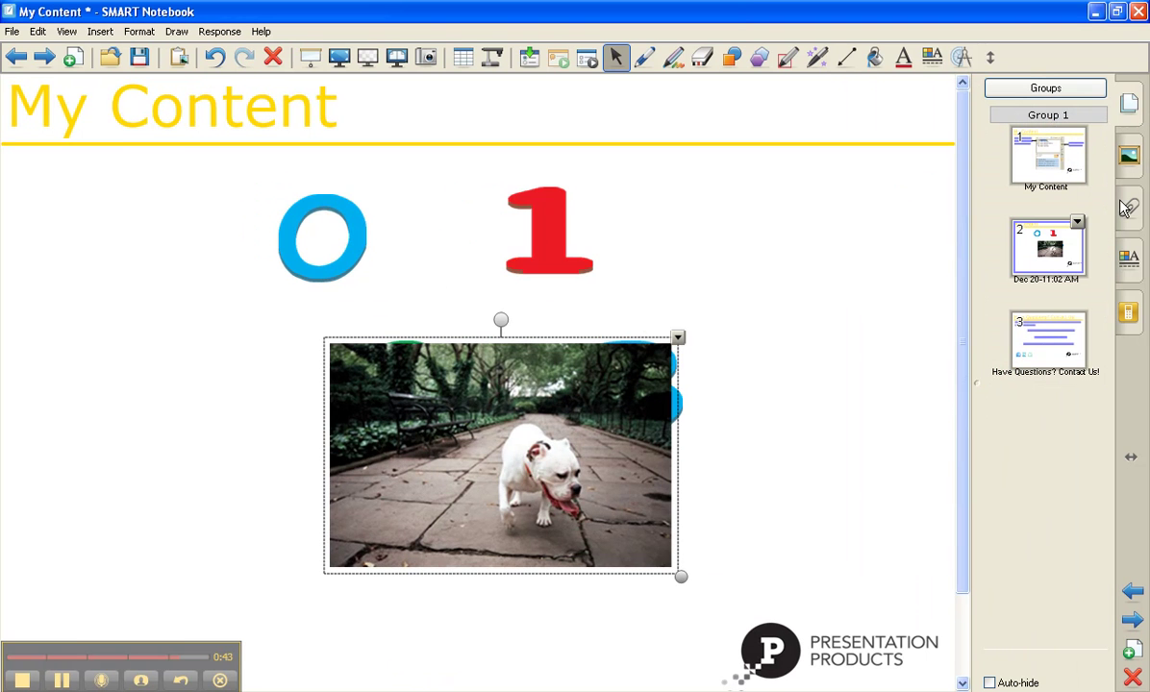